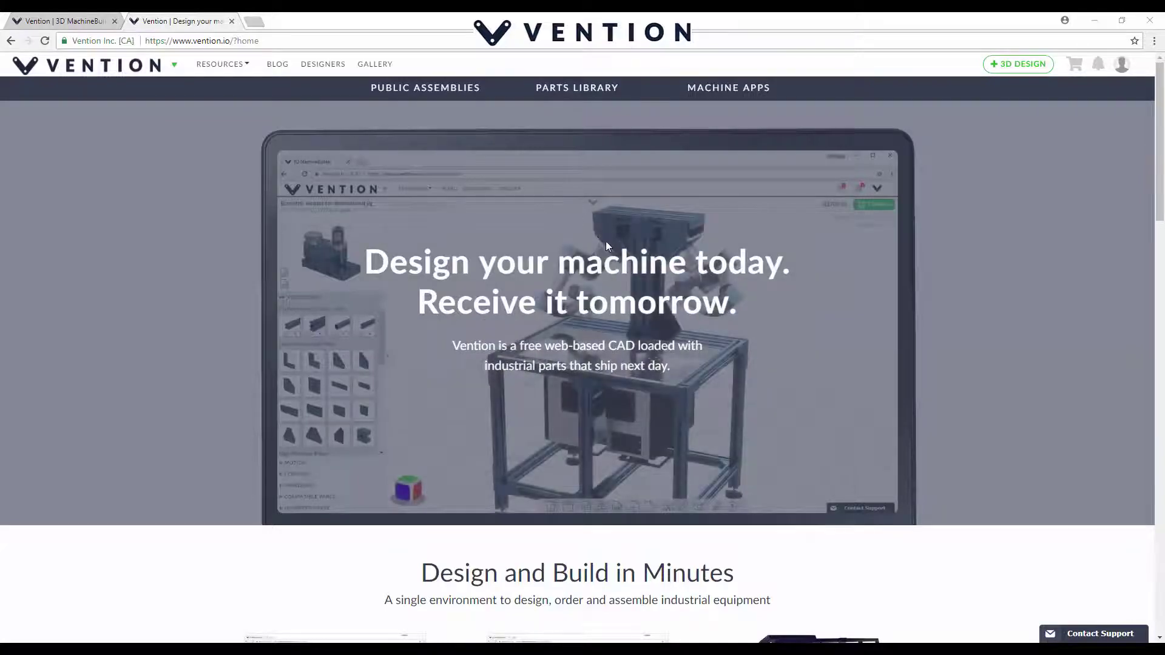
Step: Look through the home page's overview of designing, ordering and assembling equipment
scroll(803, 310, "down", 2)
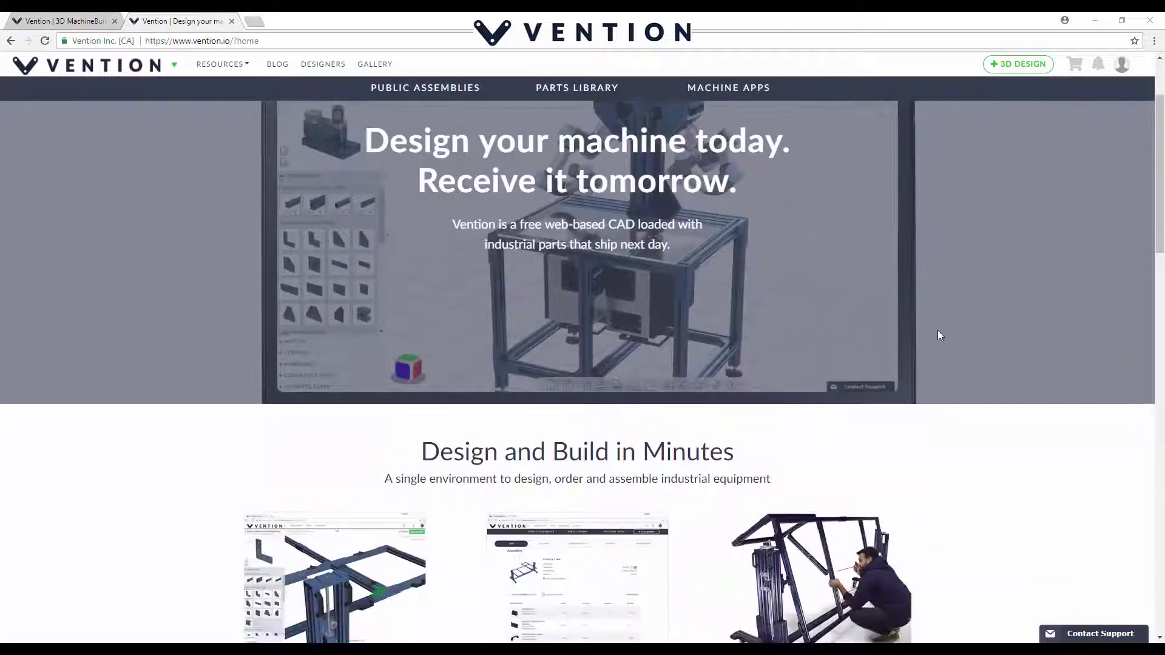
scroll(803, 303, "down", 1)
scroll(917, 358, "down", 4)
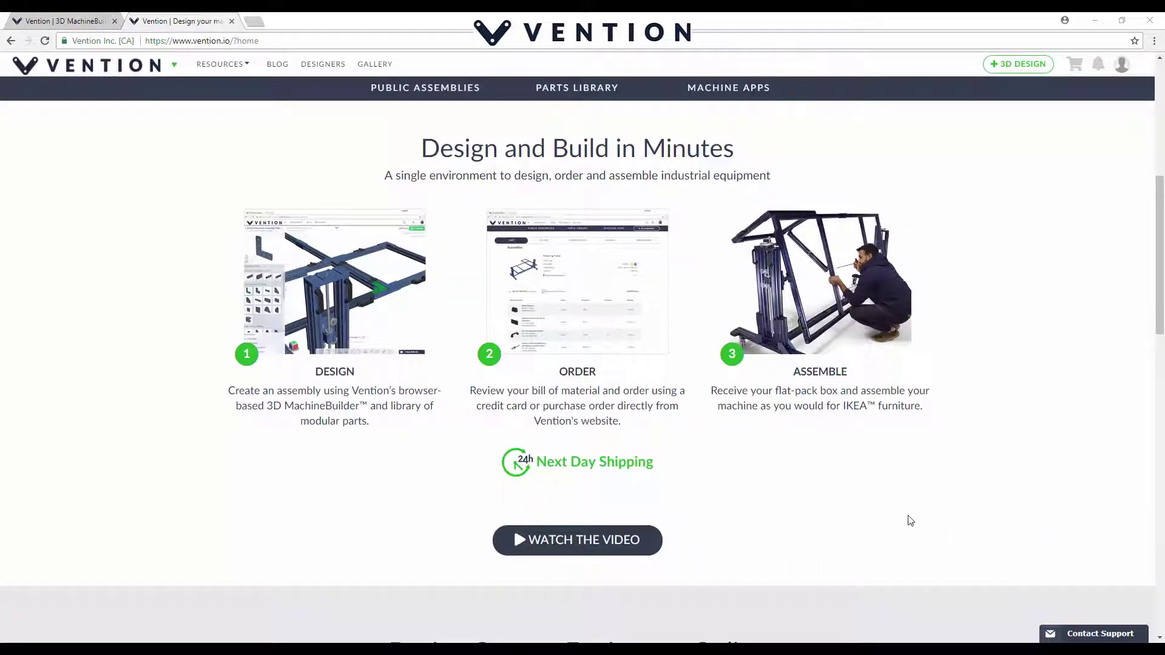
scroll(910, 519, "down", 1)
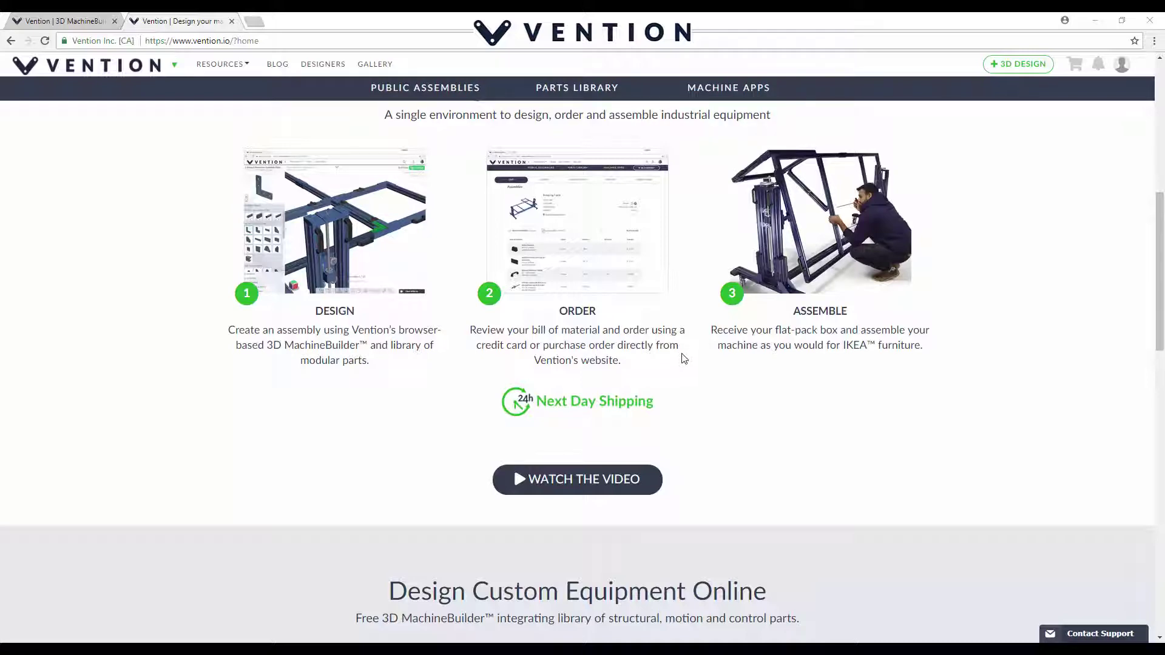
scroll(689, 364, "down", 7)
scroll(720, 391, "up", 8)
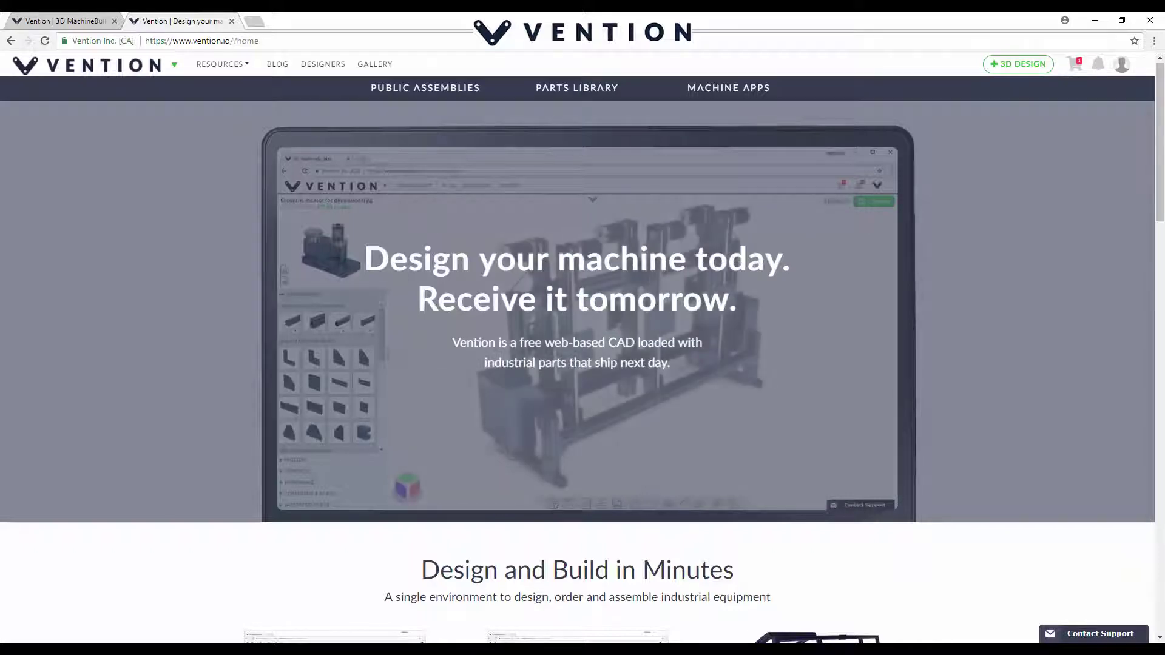
Step: Open the MachineMotion + MachineApps page and review the controller's description, components, and key benefits and features
left_click(155, 72)
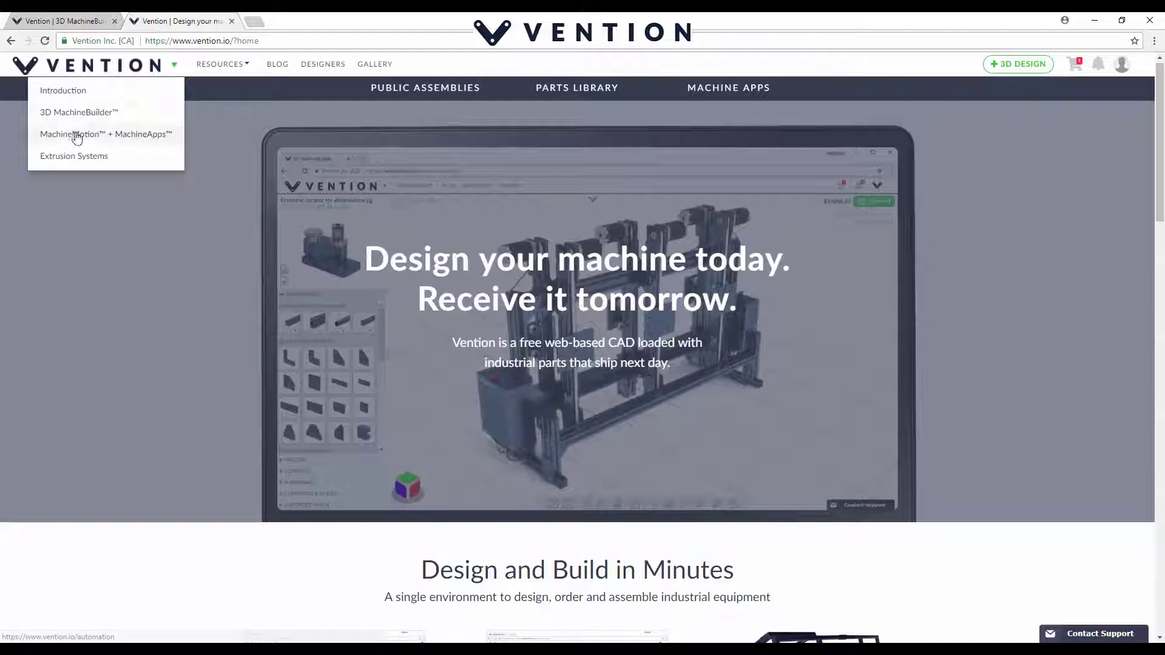
left_click(133, 140)
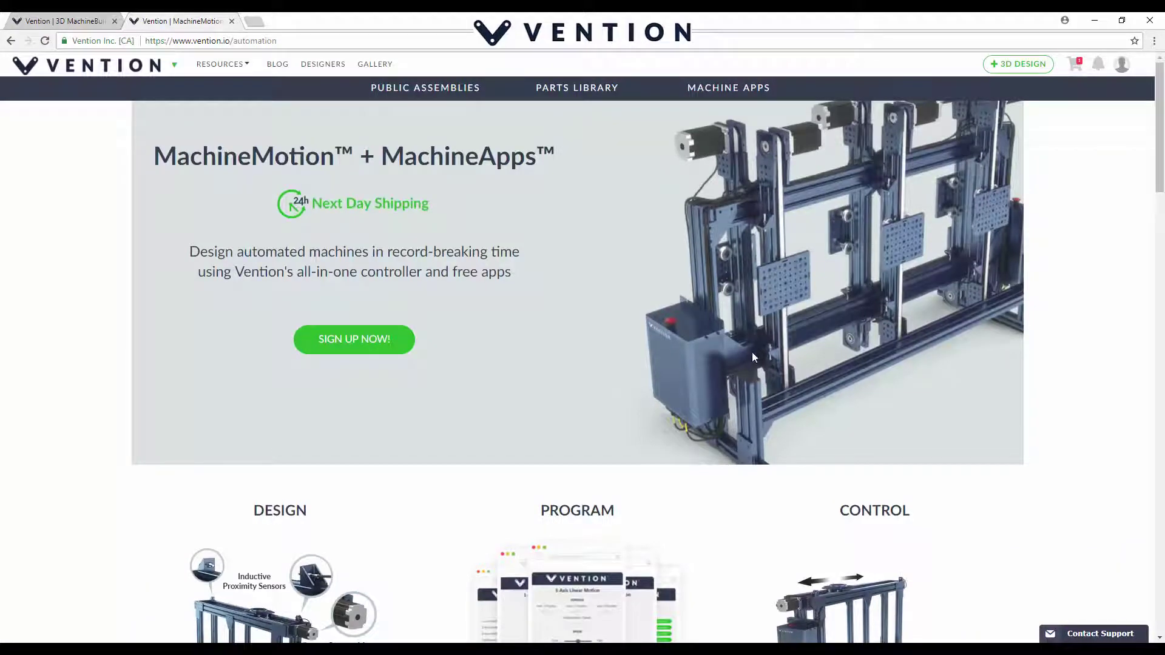
scroll(752, 356, "down", 3)
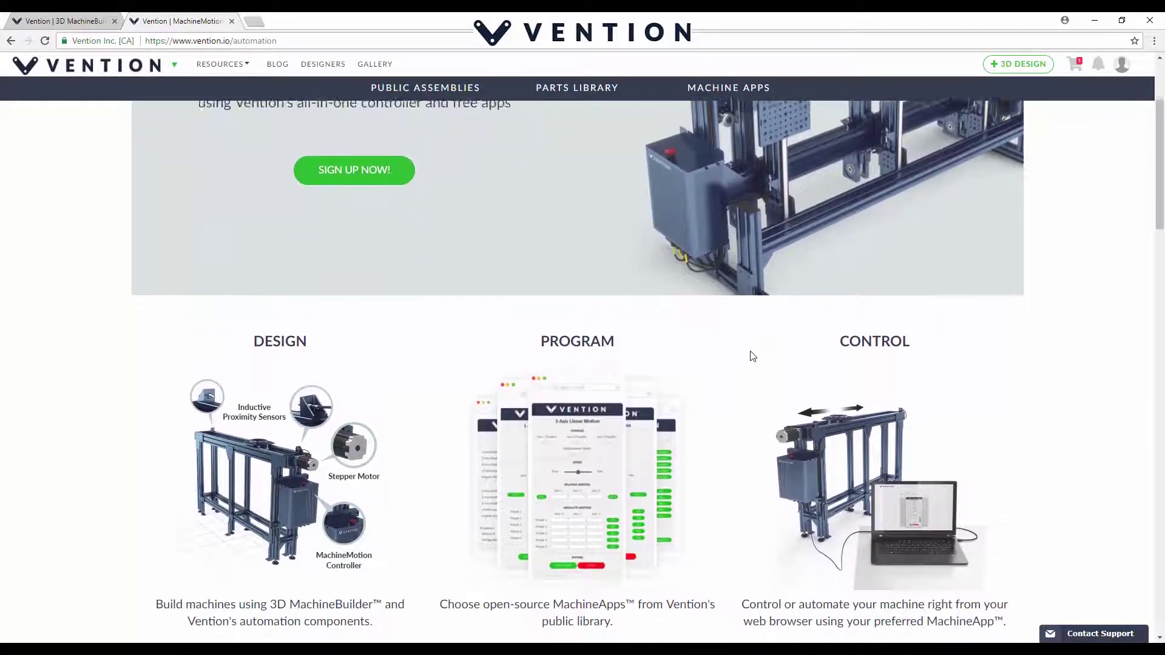
scroll(753, 355, "down", 3)
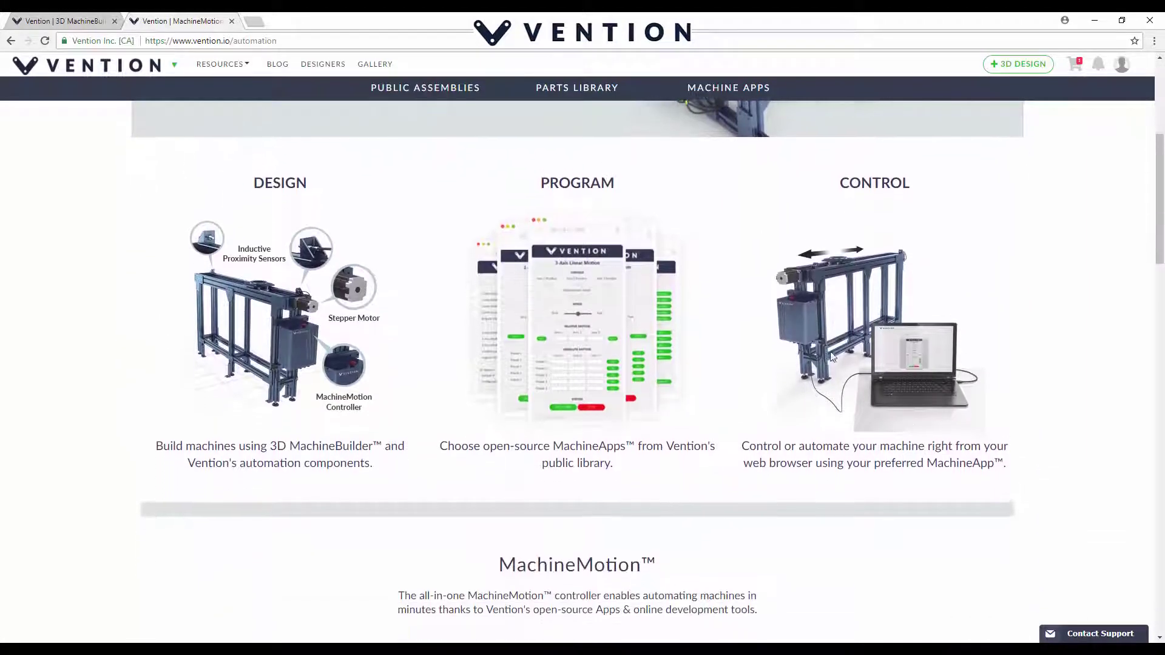
scroll(865, 360, "down", 2)
scroll(685, 421, "down", 1)
scroll(733, 380, "down", 1)
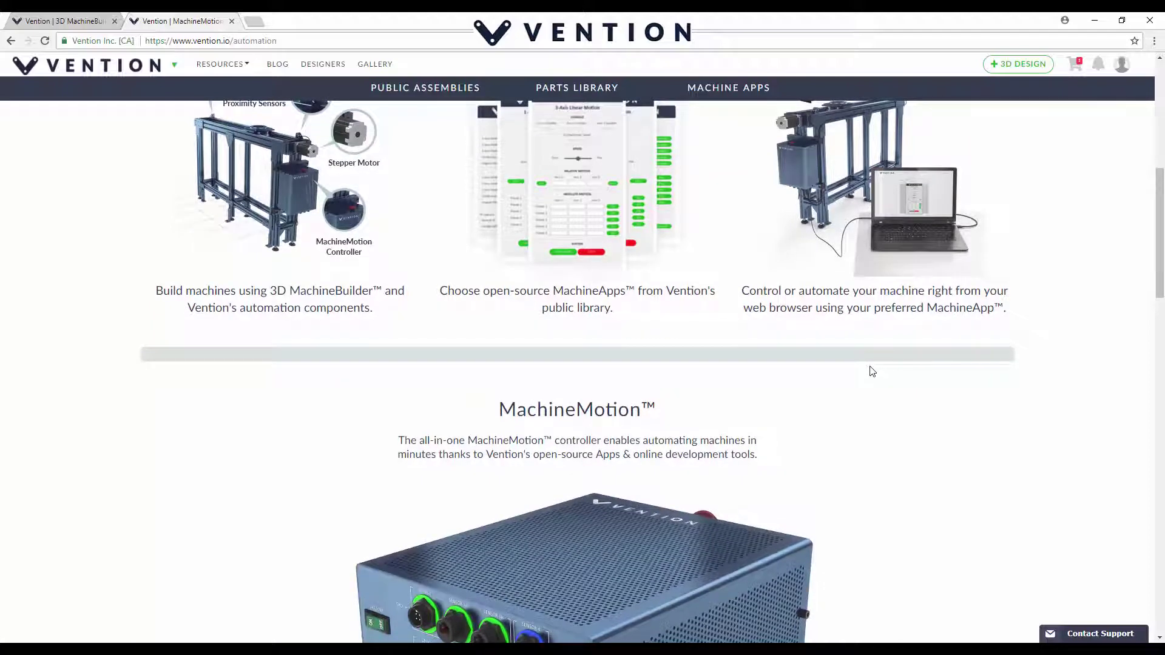
scroll(874, 372, "down", 4)
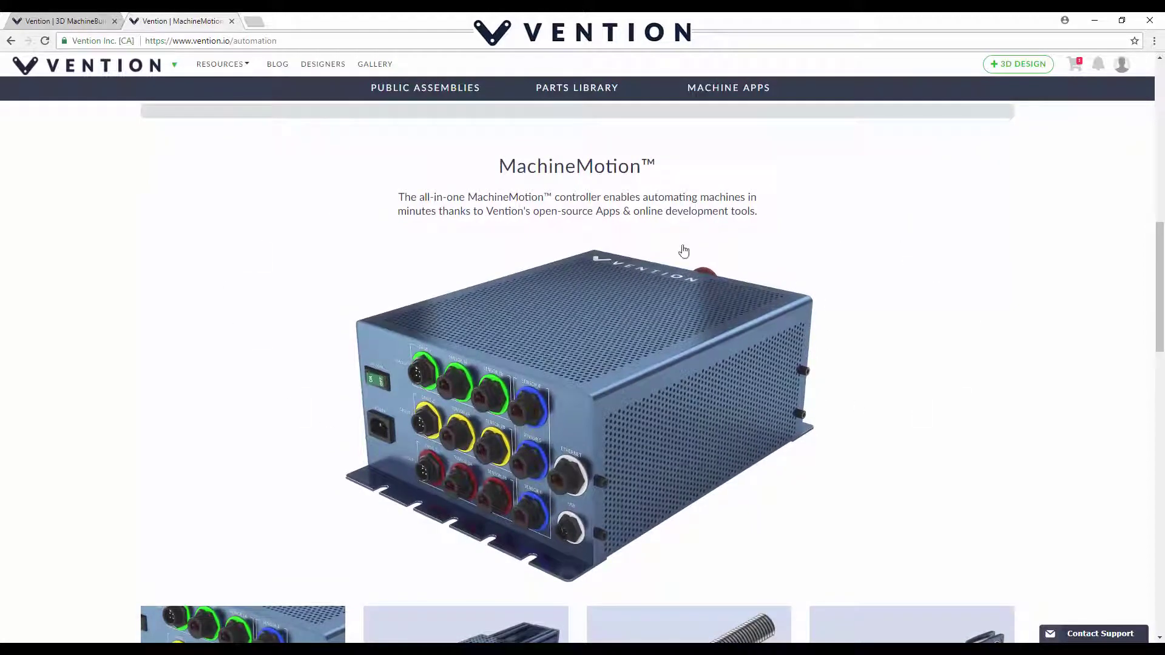
scroll(877, 340, "down", 3)
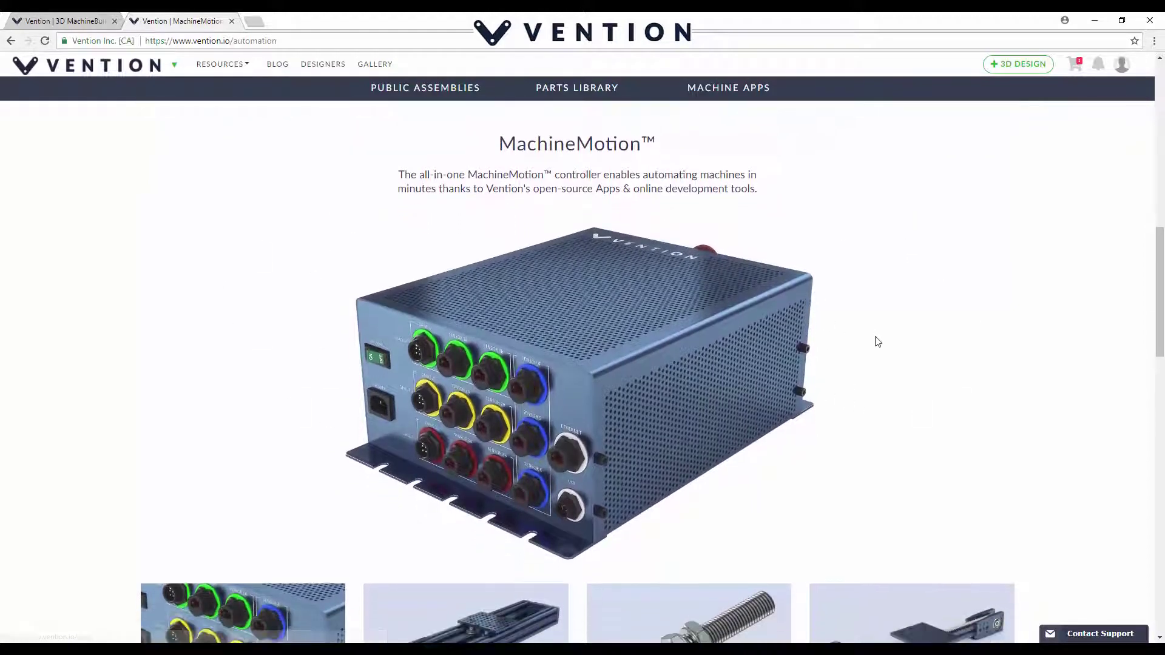
scroll(877, 341, "down", 5)
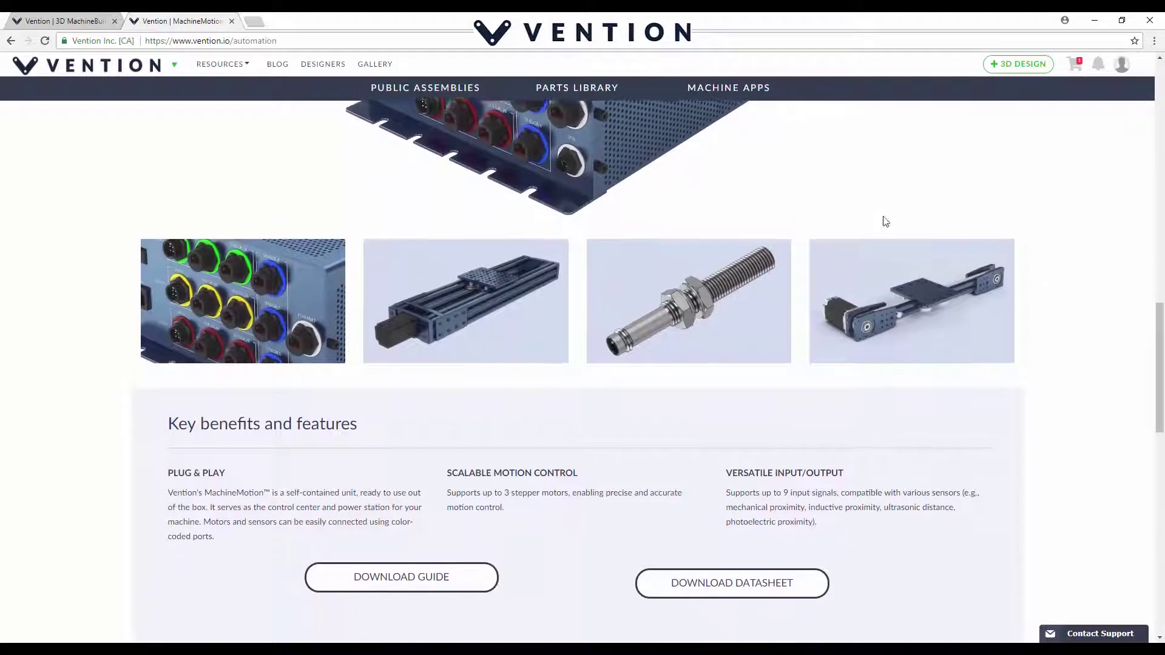
scroll(813, 398, "down", 2)
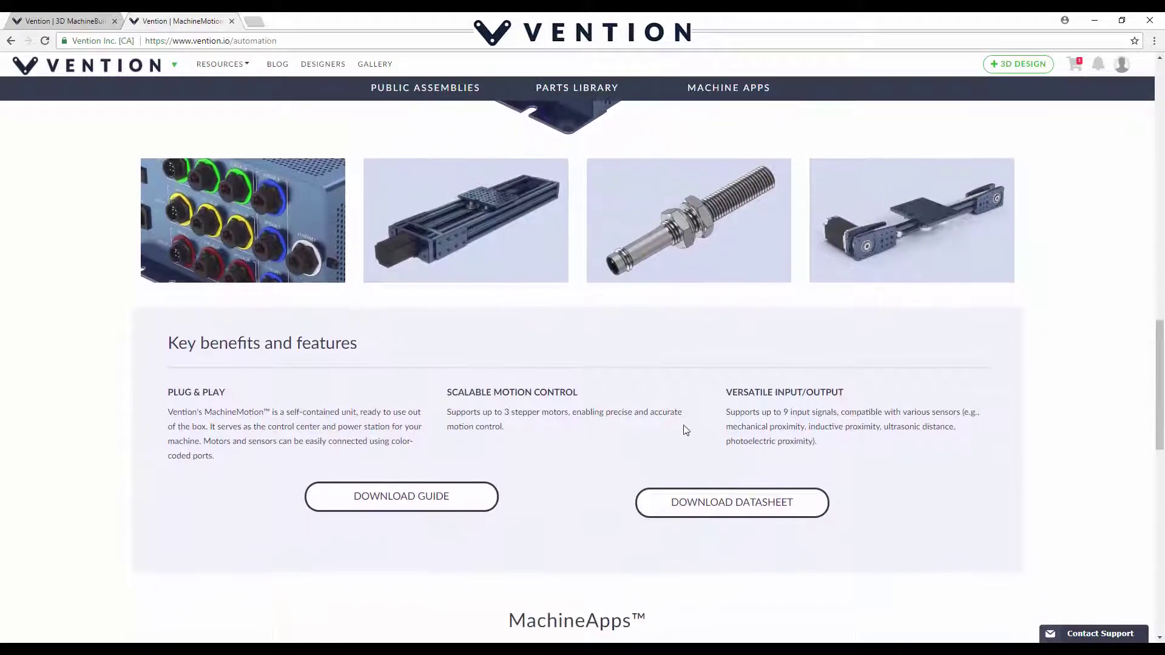
scroll(599, 429, "down", 1)
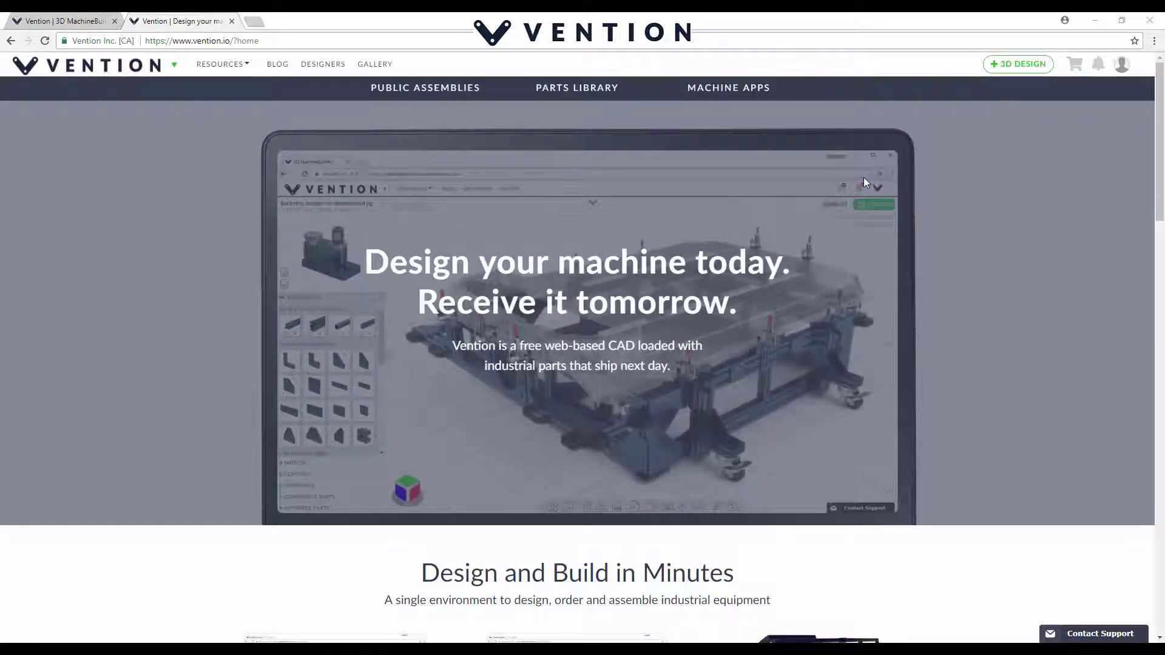
left_click(1121, 63)
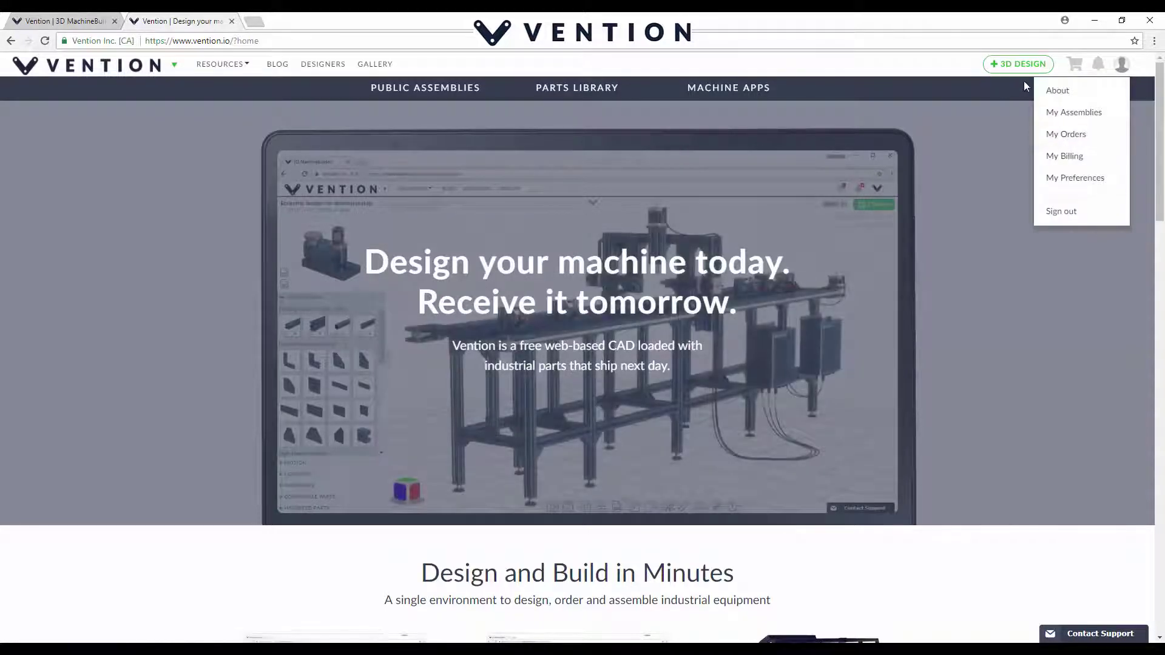
left_click(998, 103)
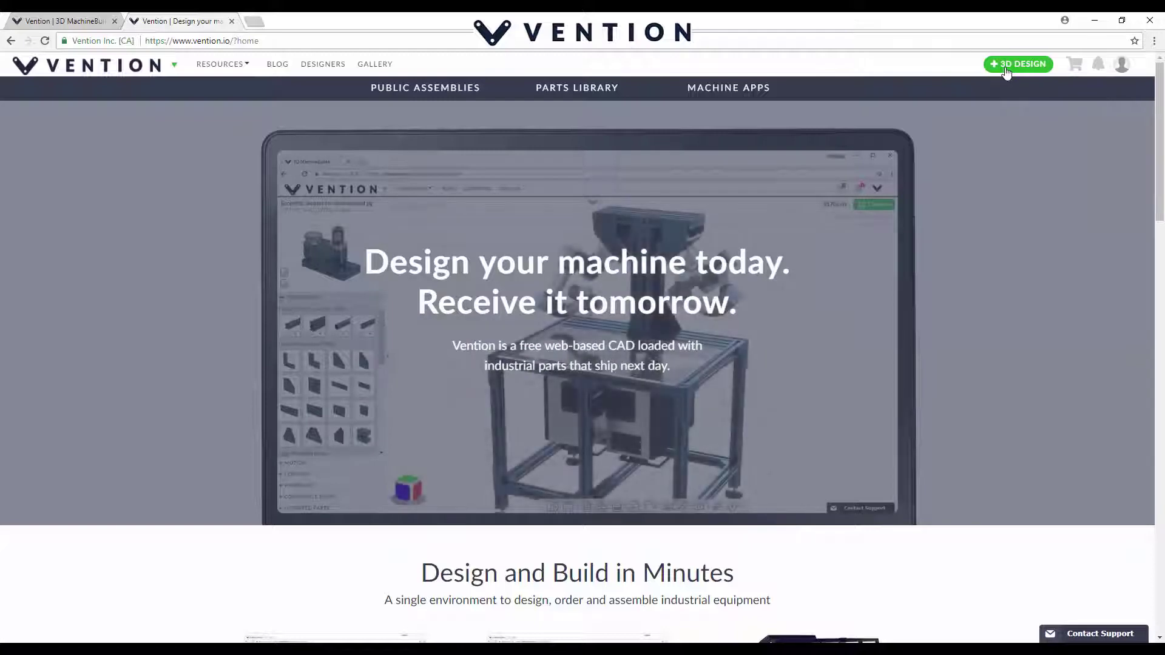
Step: Start a new 3D design assembly named "Work Bench" with the description "Test Bench Design"
left_click(1006, 68)
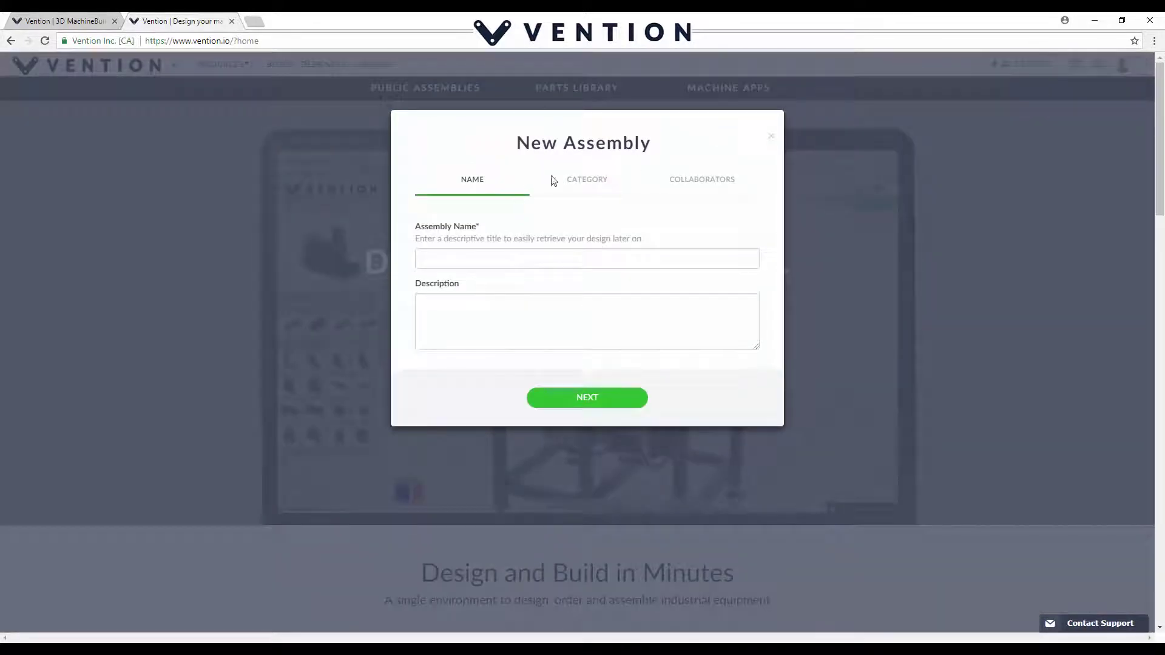
left_click(501, 258)
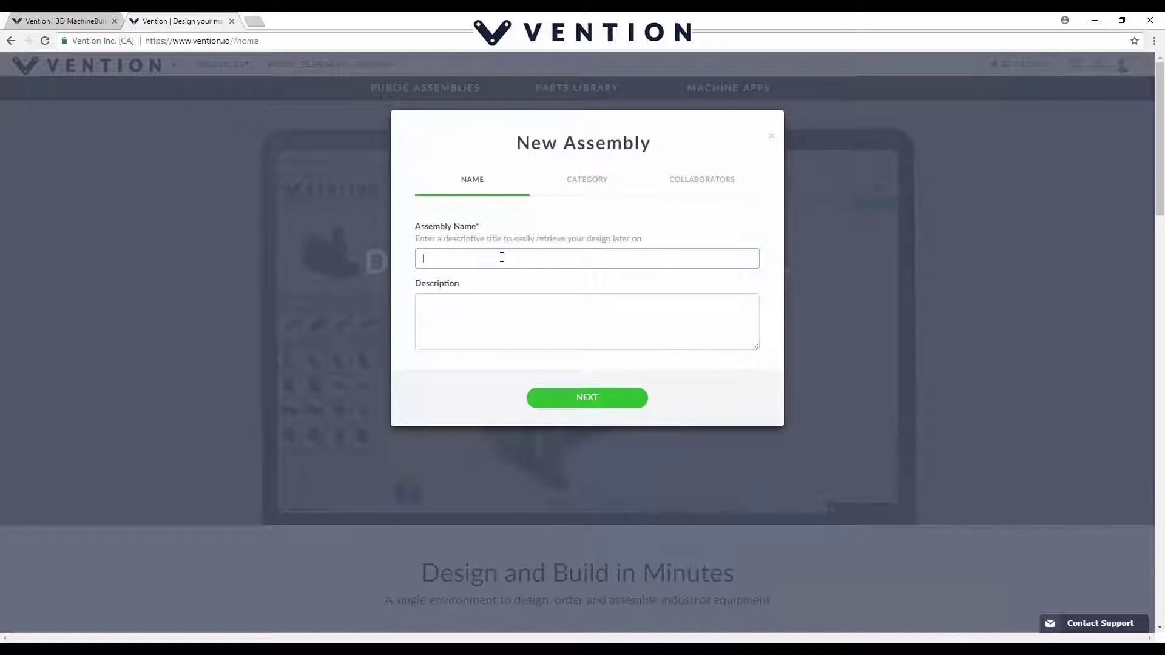
type("Work Bench")
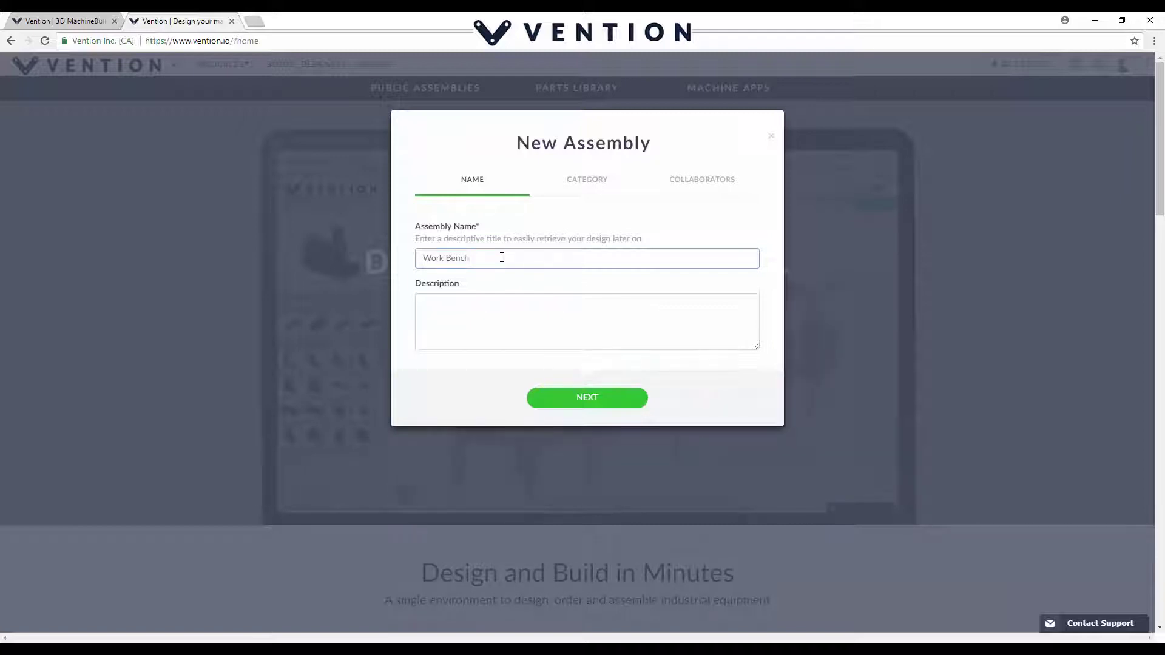
type("Test B")
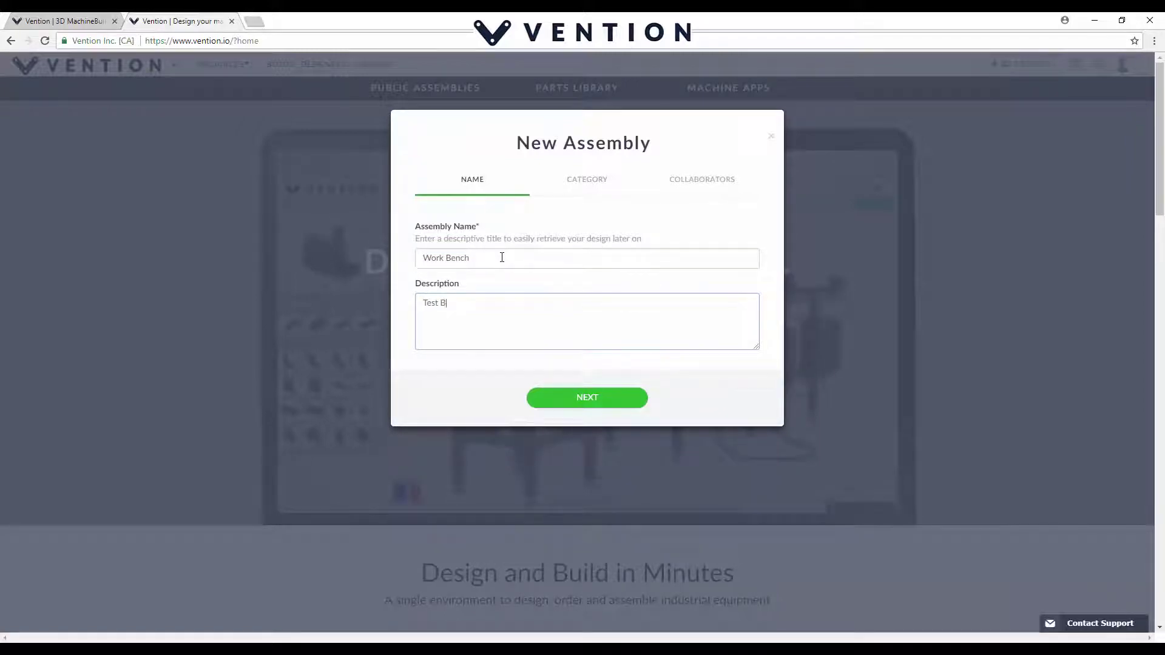
type("ench Design")
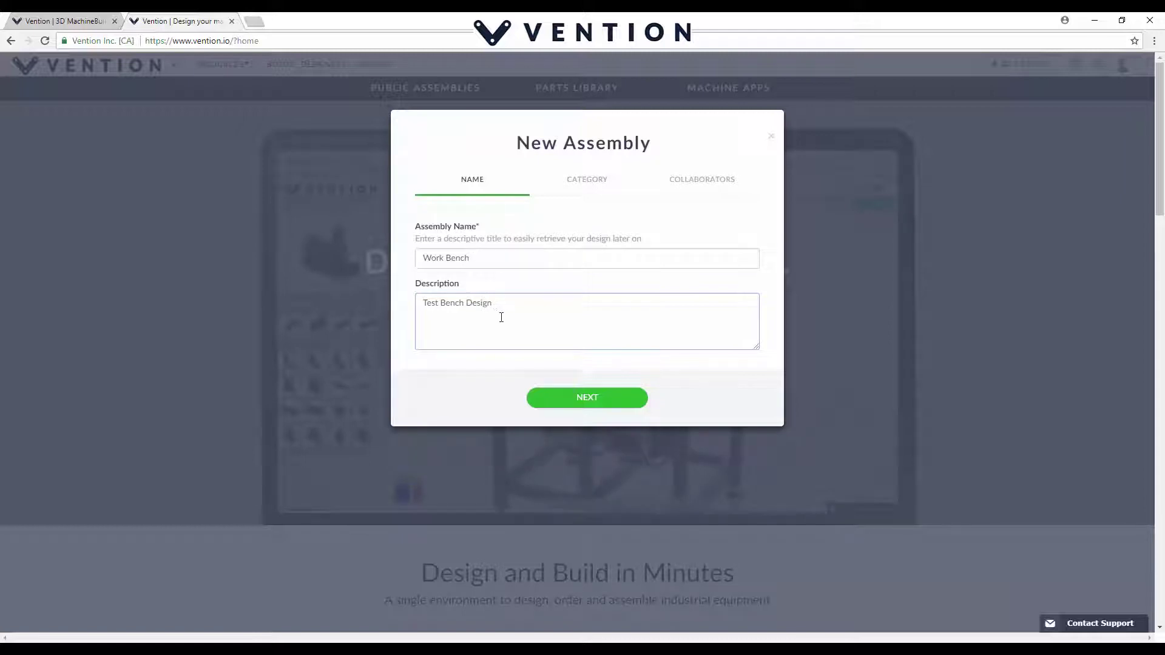
left_click(561, 398)
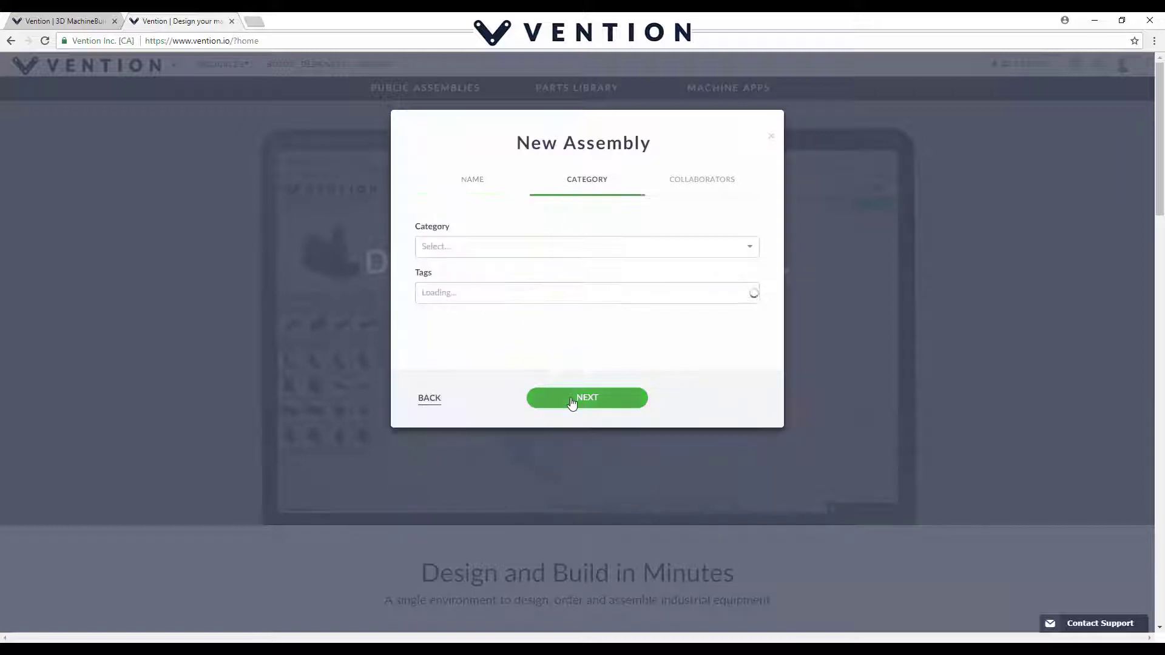
Step: Assign the new assembly to the Work Benches category under R&D
left_click(455, 247)
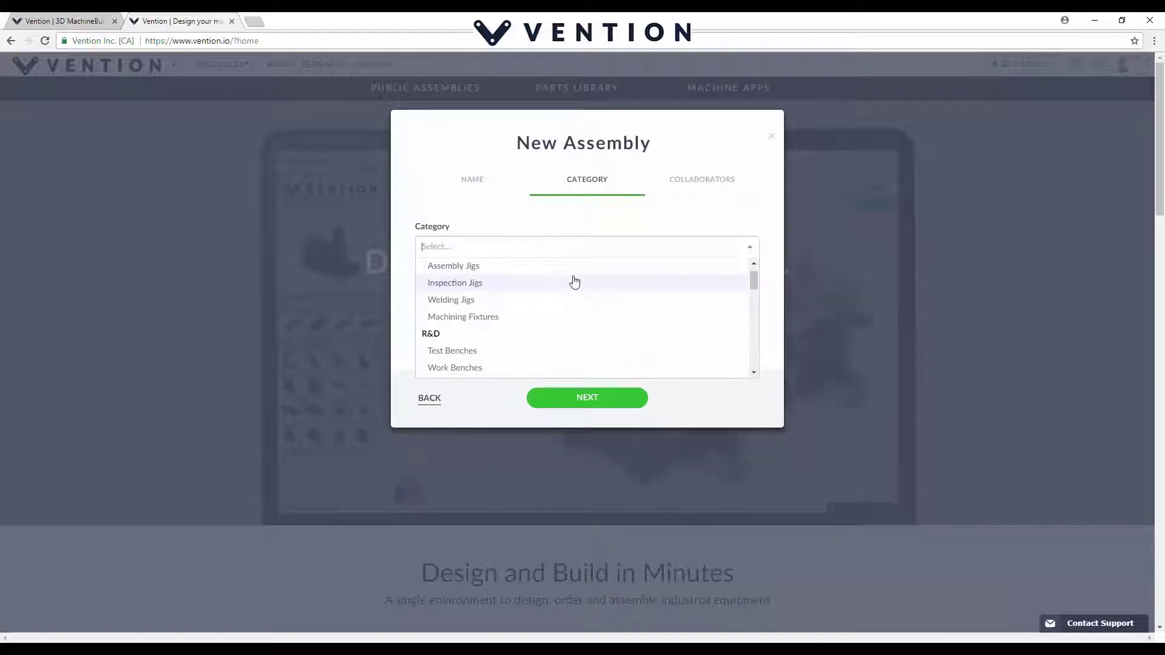
scroll(549, 259, "down", 2)
scroll(556, 276, "up", 2)
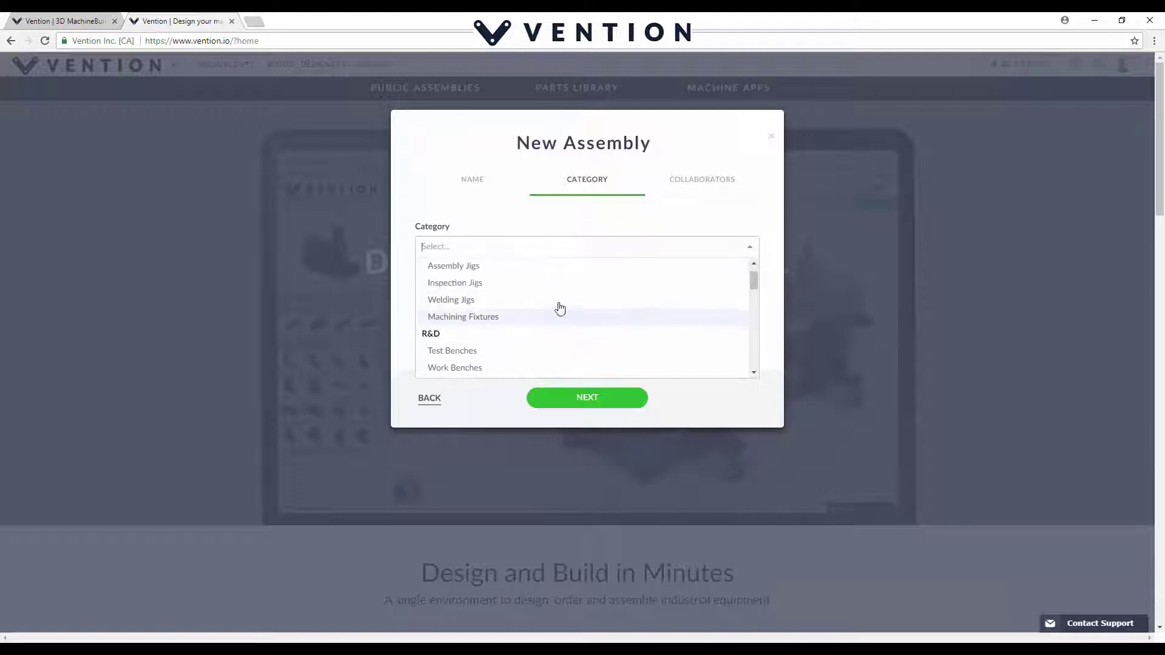
scroll(504, 309, "down", 1)
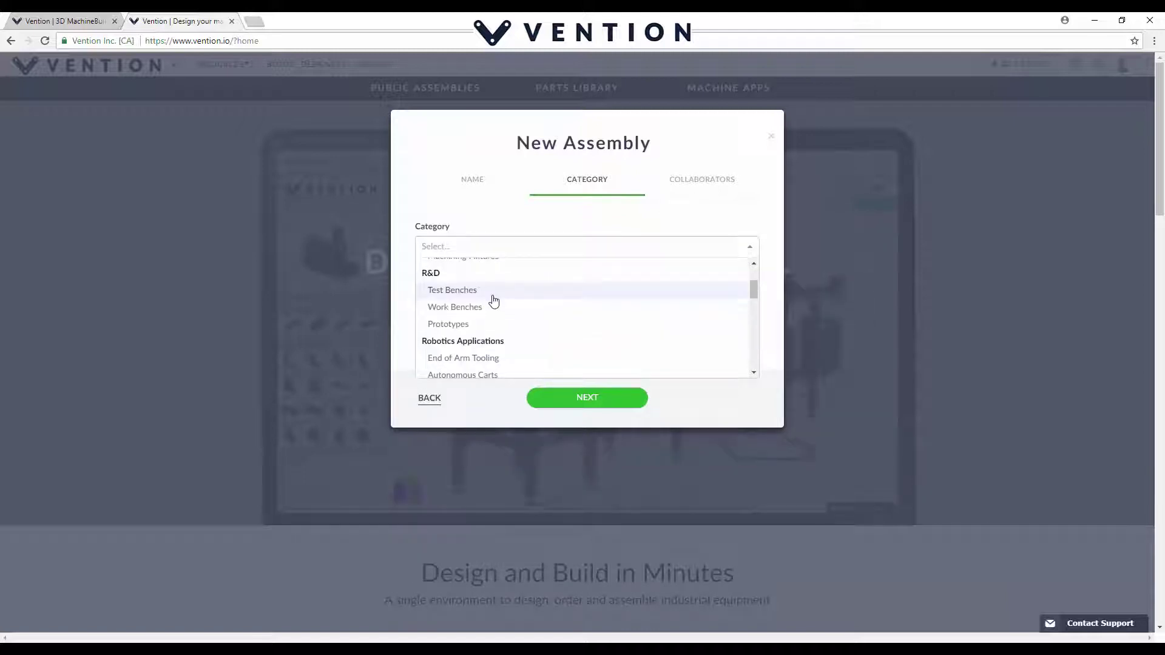
scroll(611, 349, "down", 1)
scroll(587, 338, "down", 2)
scroll(754, 306, "up", 1)
scroll(754, 308, "down", 1)
scroll(607, 349, "down", 1)
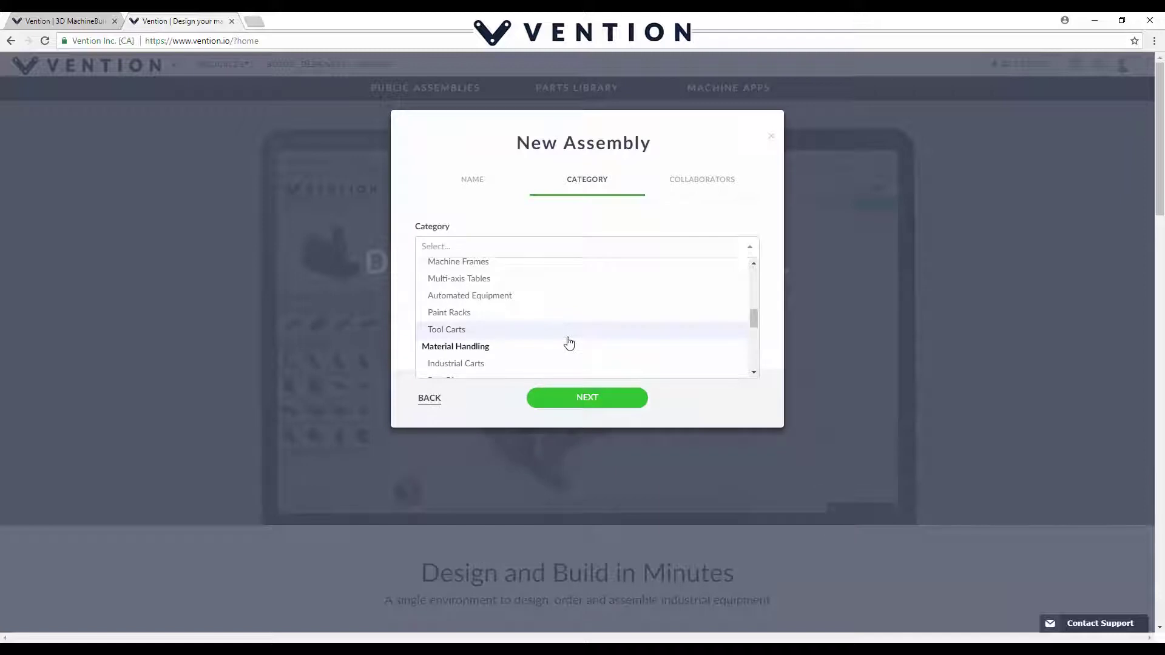
scroll(565, 309, "down", 1)
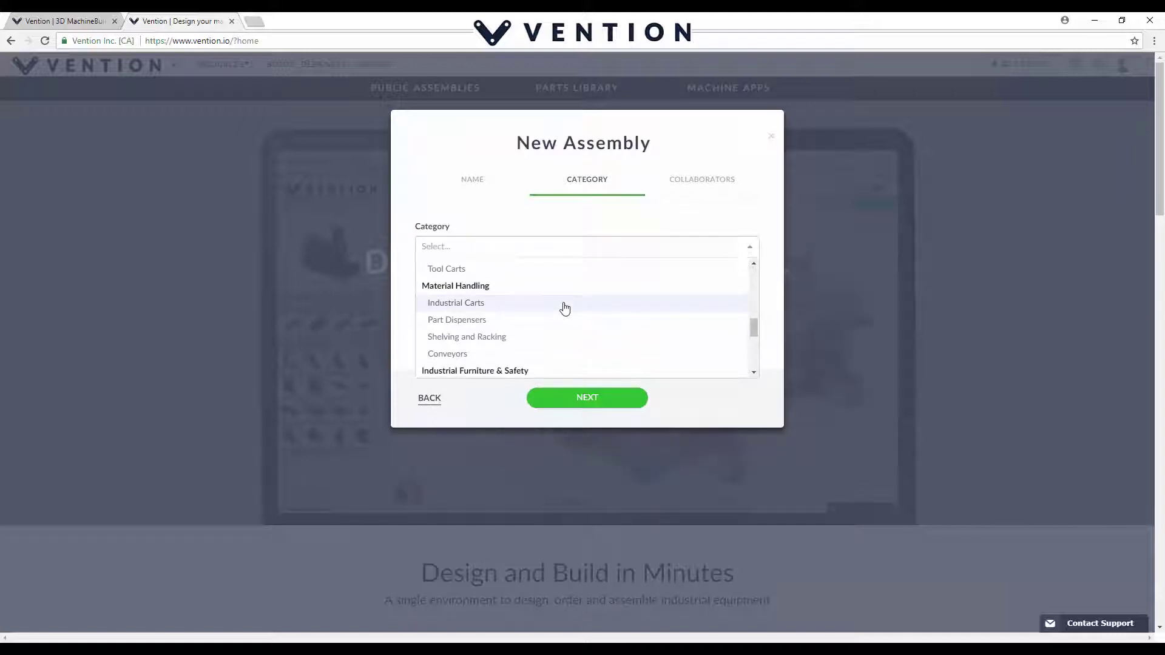
scroll(607, 318, "down", 2)
scroll(599, 325, "up", 5)
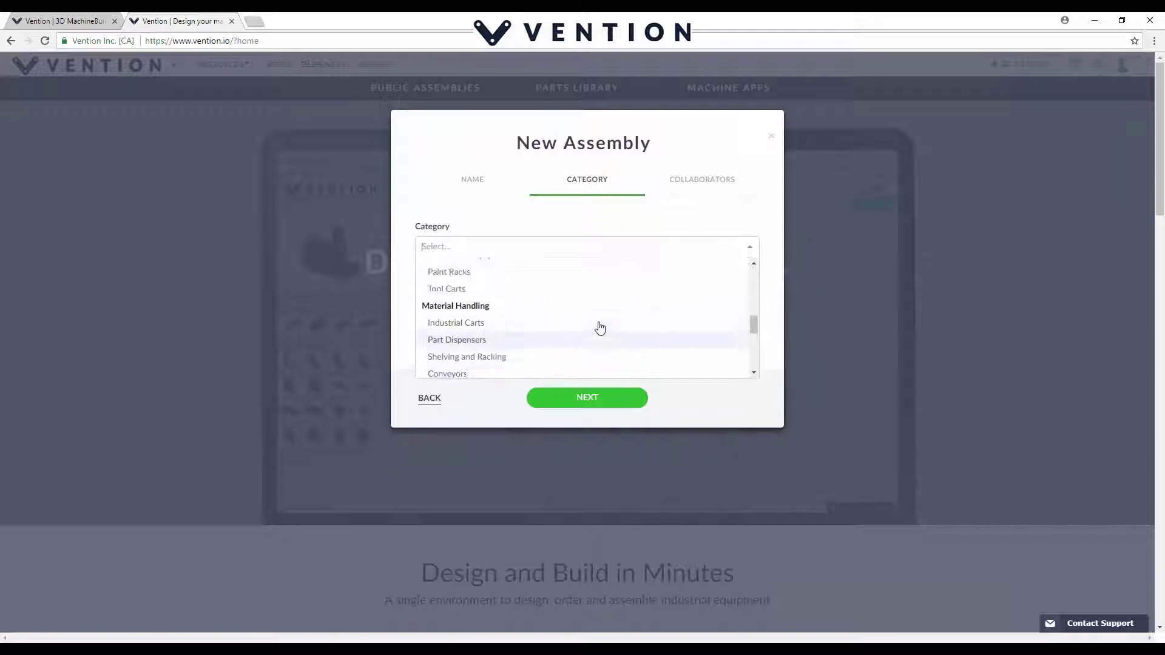
scroll(600, 329, "up", 1)
scroll(581, 323, "down", 2)
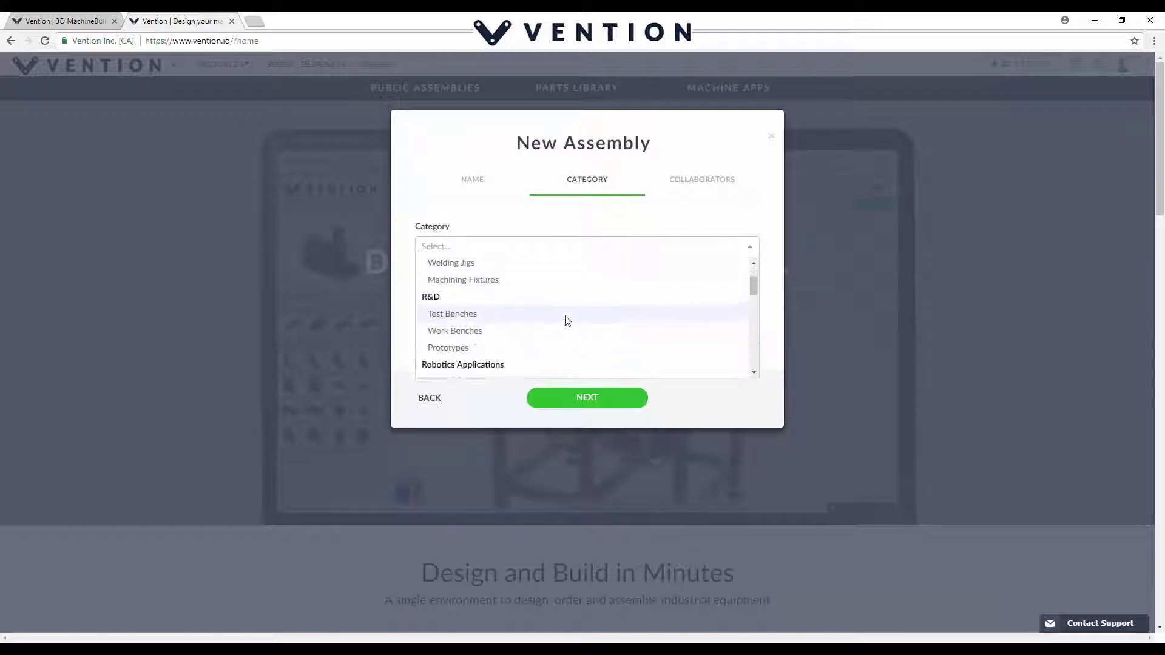
left_click(452, 330)
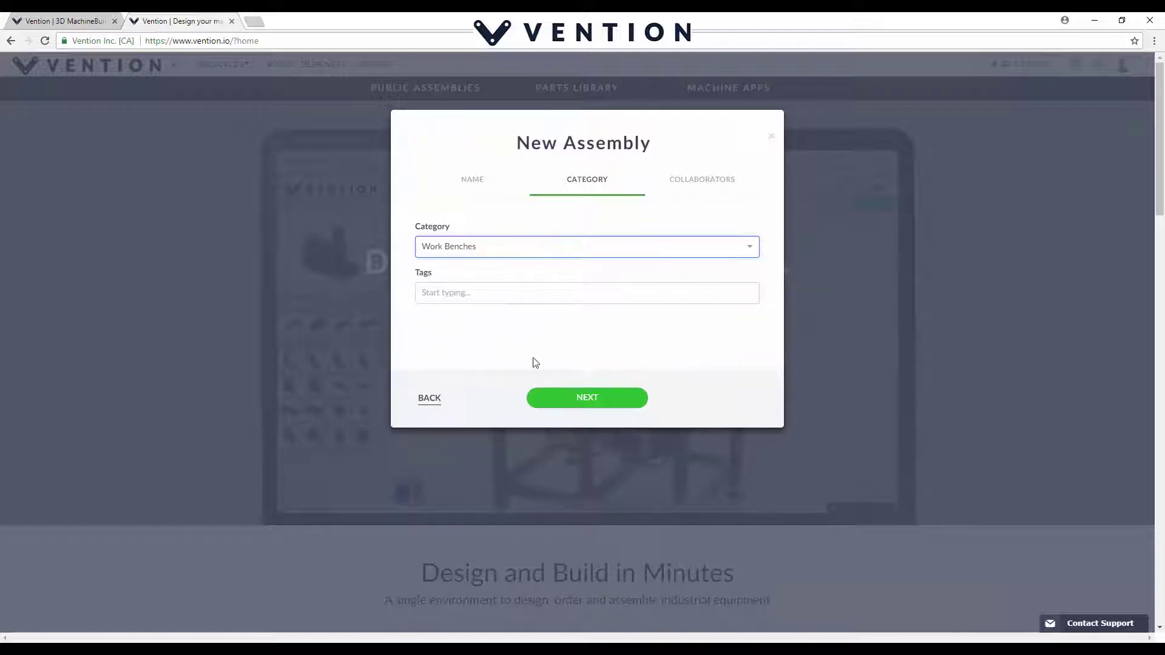
Step: Tag the assembly with "test bench", "work bench" and "industrial work bench", and proceed to the collaborator settings
left_click(471, 293)
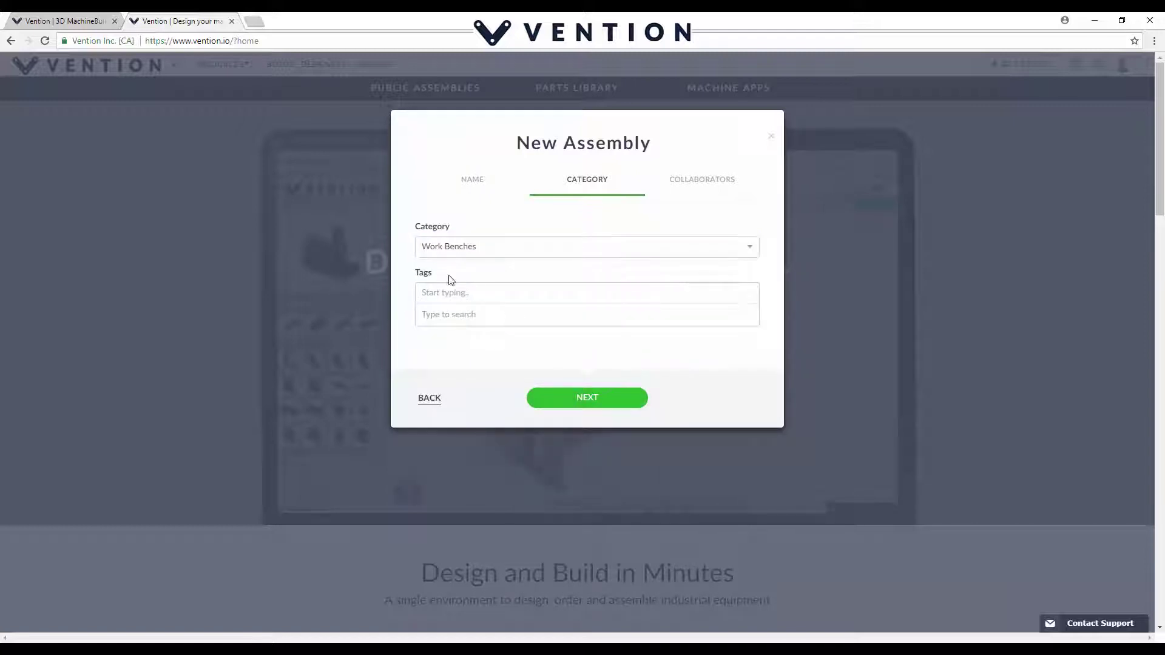
type("bench")
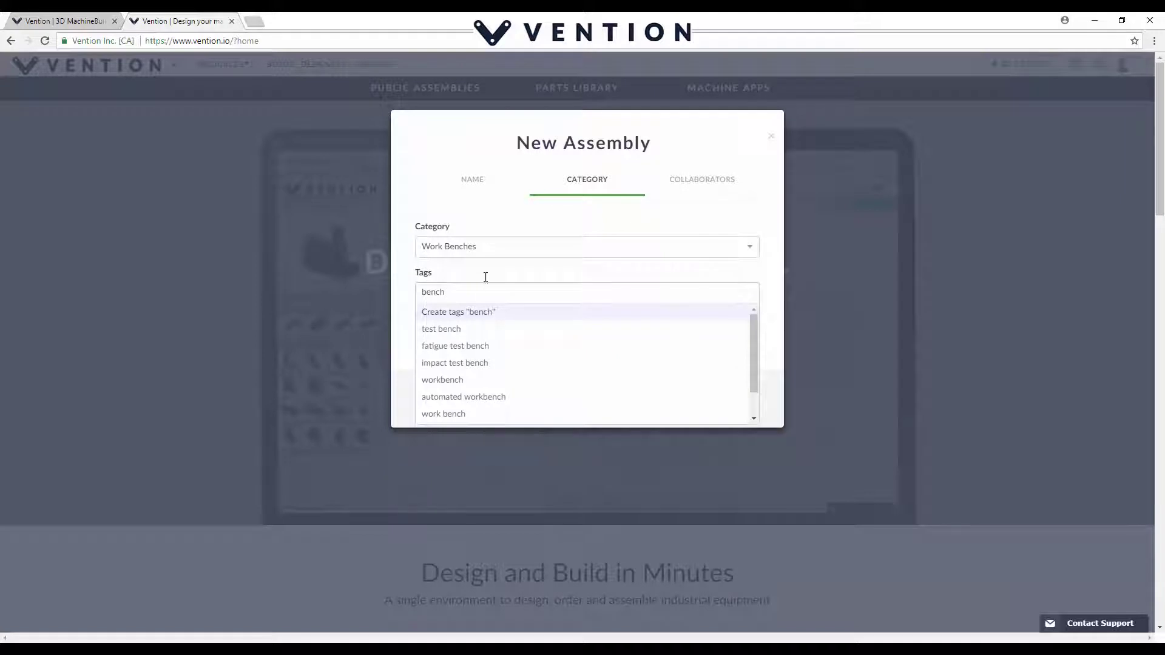
left_click(451, 333)
type("w")
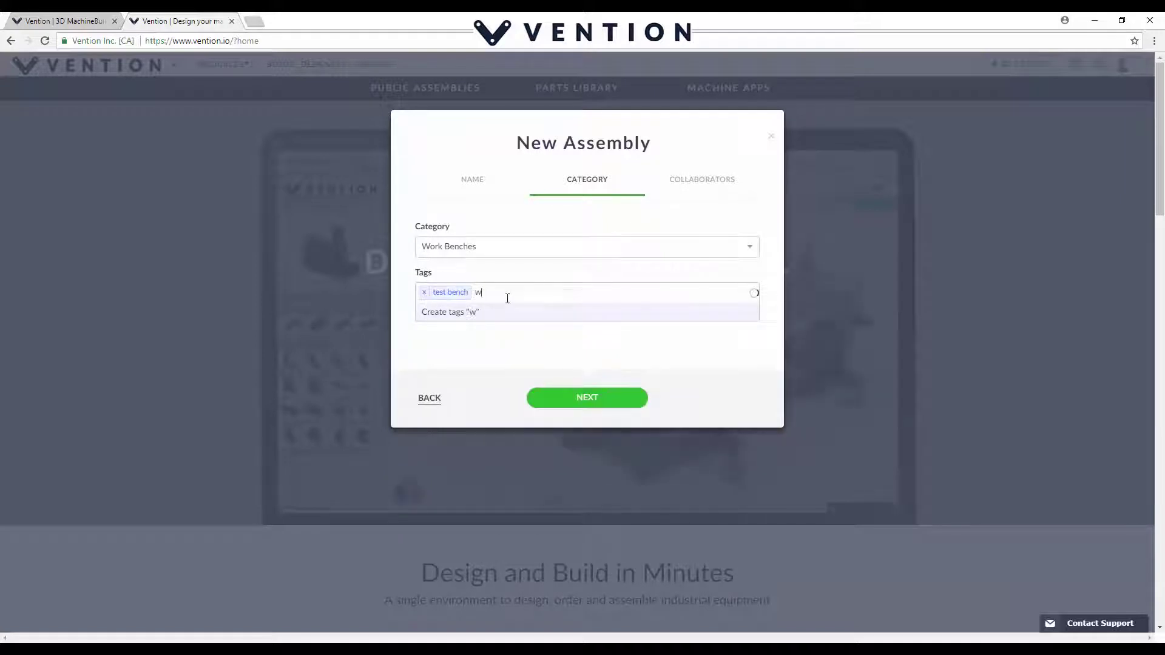
type("ork bench")
key("Return")
left_click(466, 315)
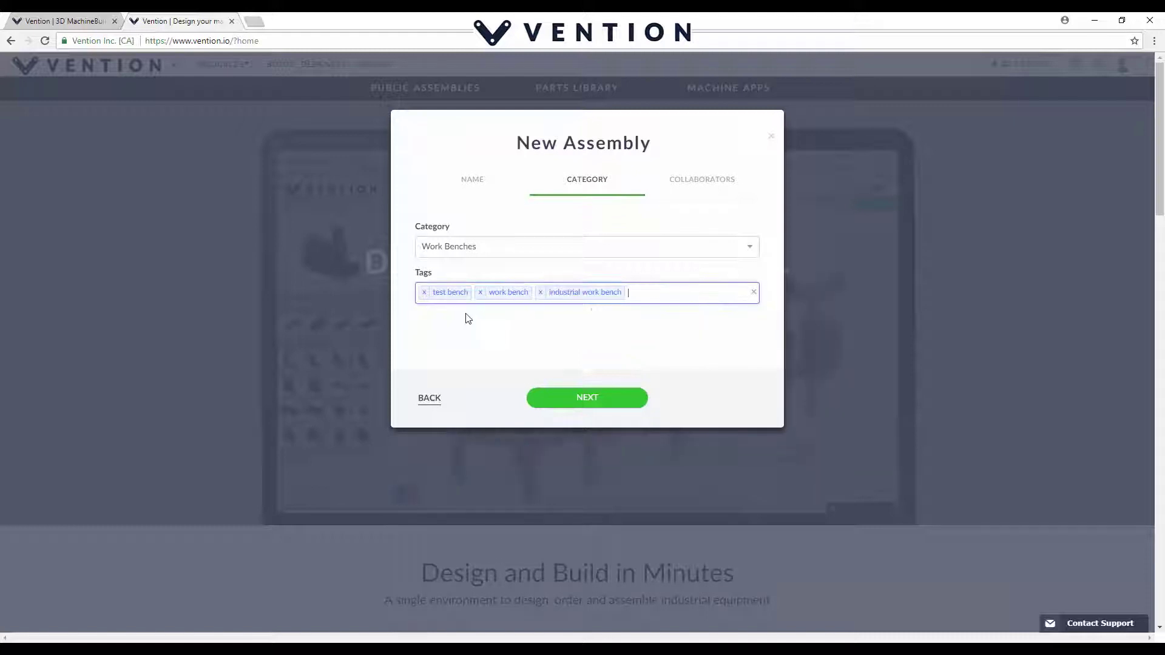
left_click(583, 399)
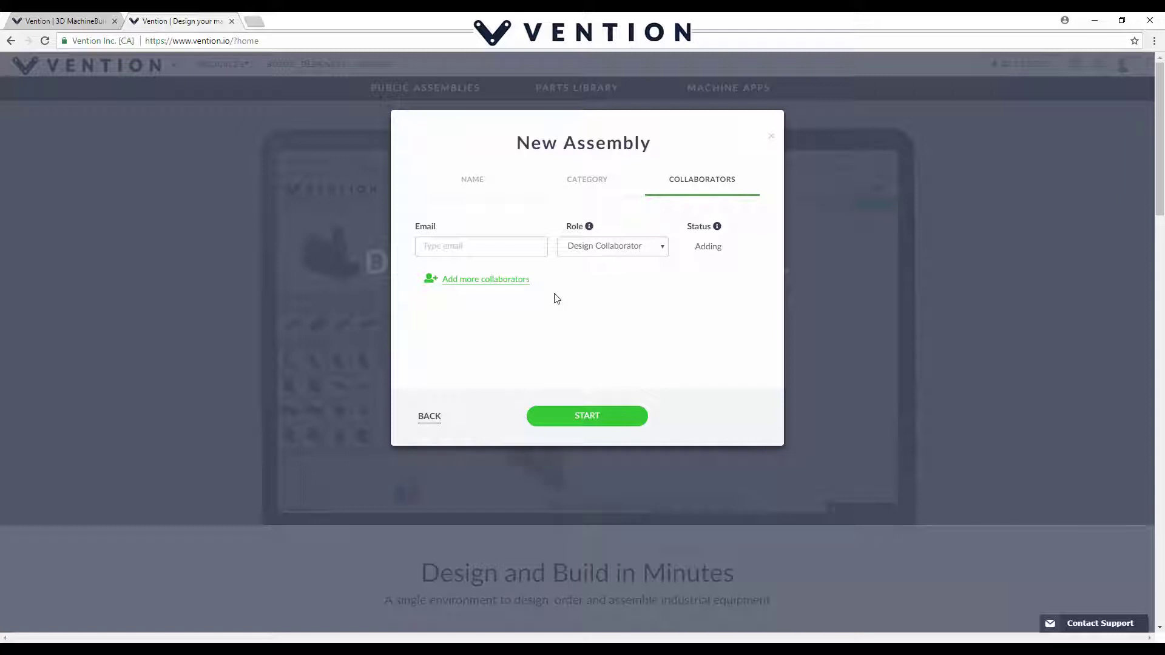
Step: Leave the collaborator e-mail empty with the Design Collaborator role and start the new assembly
left_click(432, 251)
left_click(656, 250)
left_click(662, 251)
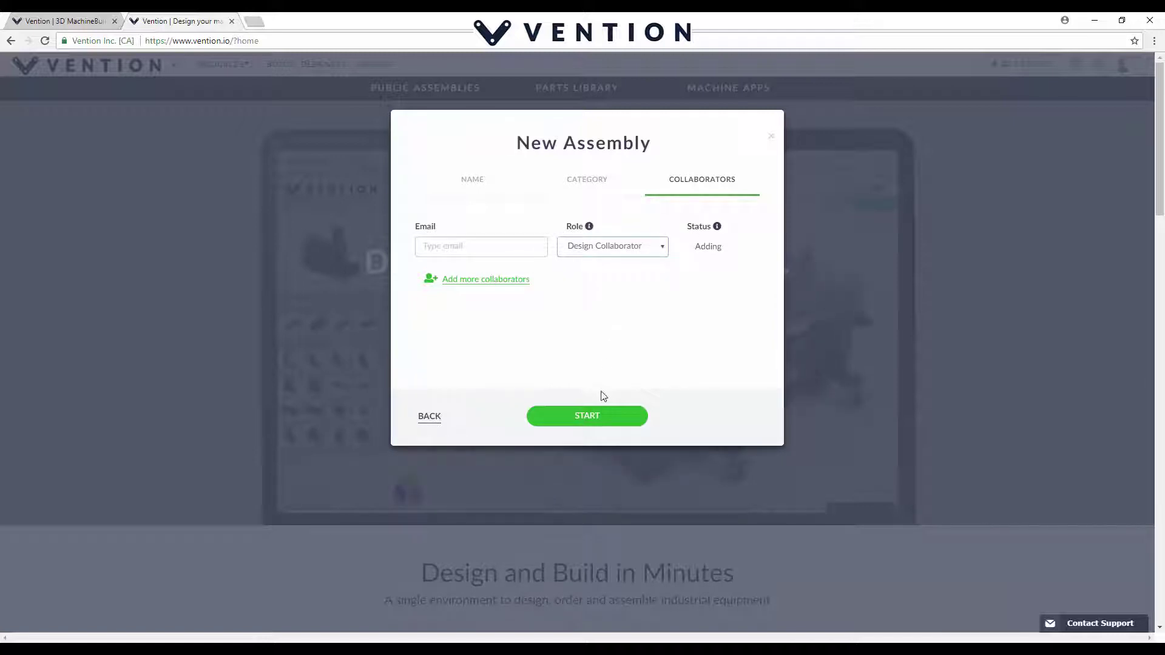
left_click(594, 415)
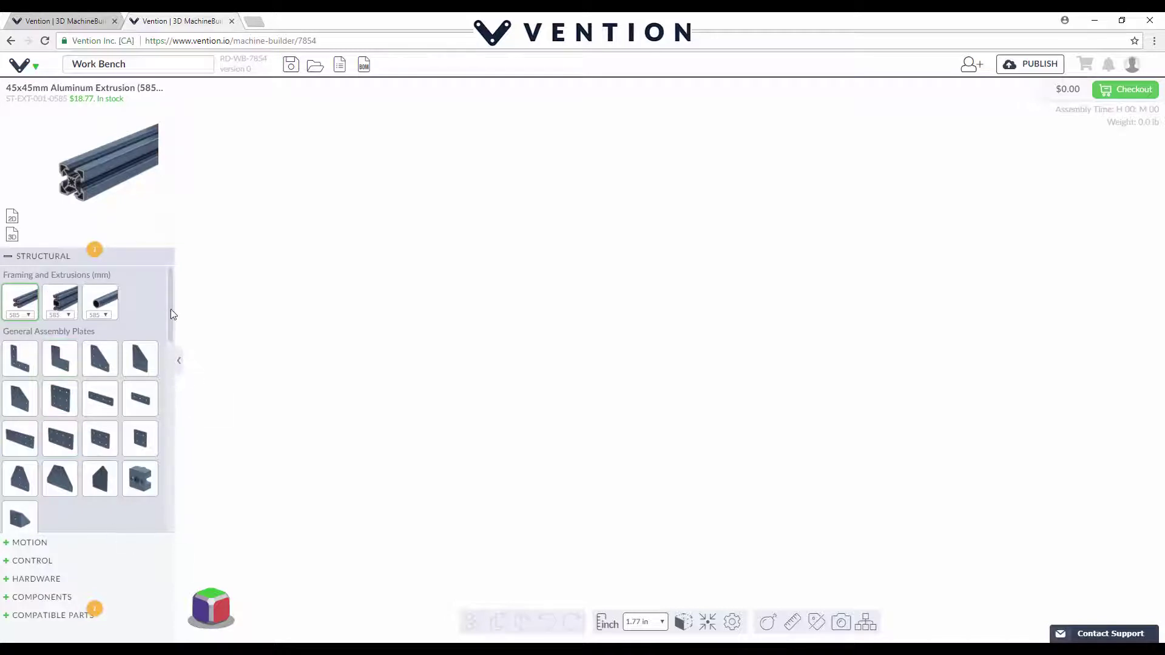
Step: Examine the 45x45mm, 45x90mm and 20mm OD round aluminum extrusions among the structural parts
scroll(169, 314, "down", 4)
left_click_drag(166, 362, 168, 297)
left_click(114, 292)
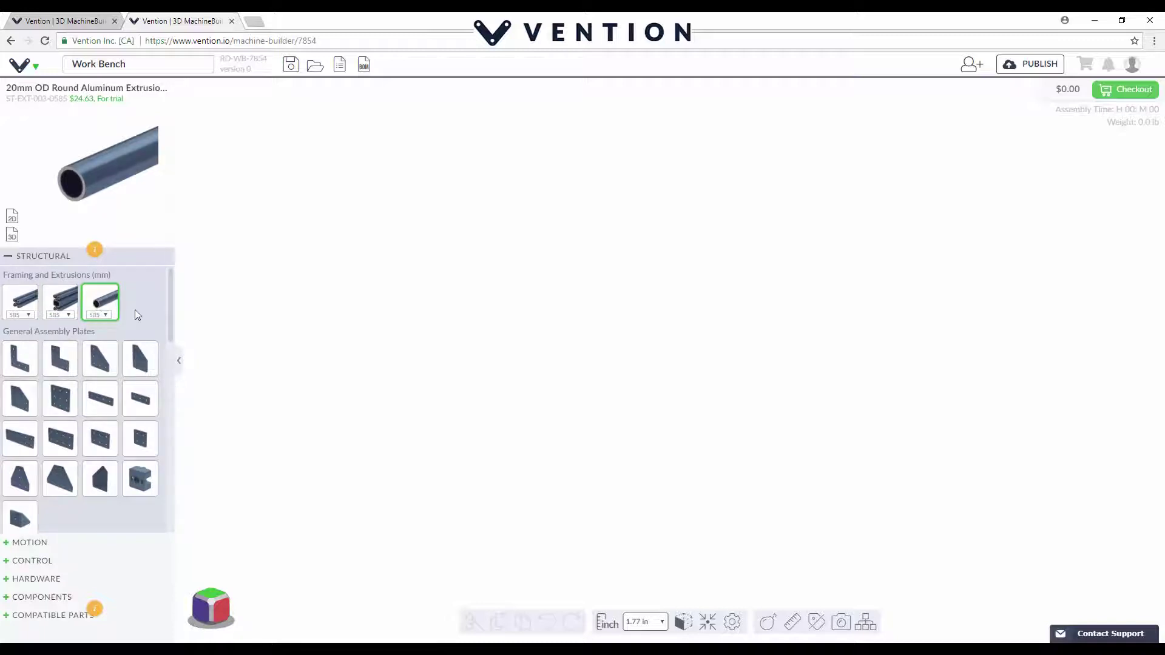
left_click(59, 306)
left_click(15, 299)
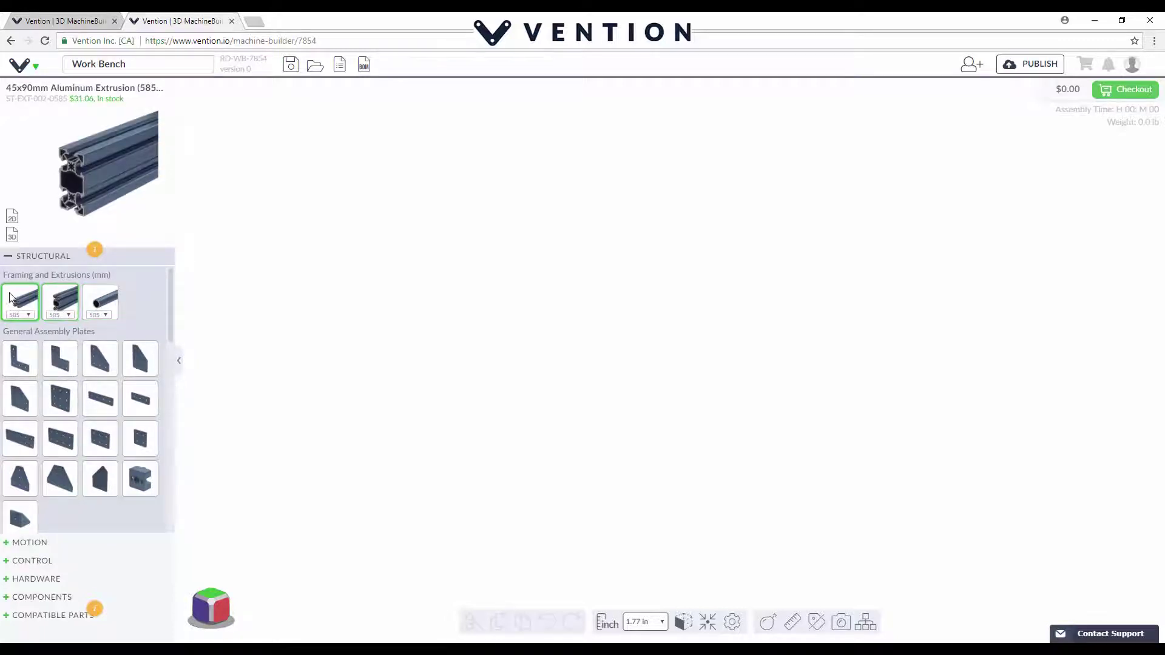
left_click(57, 300)
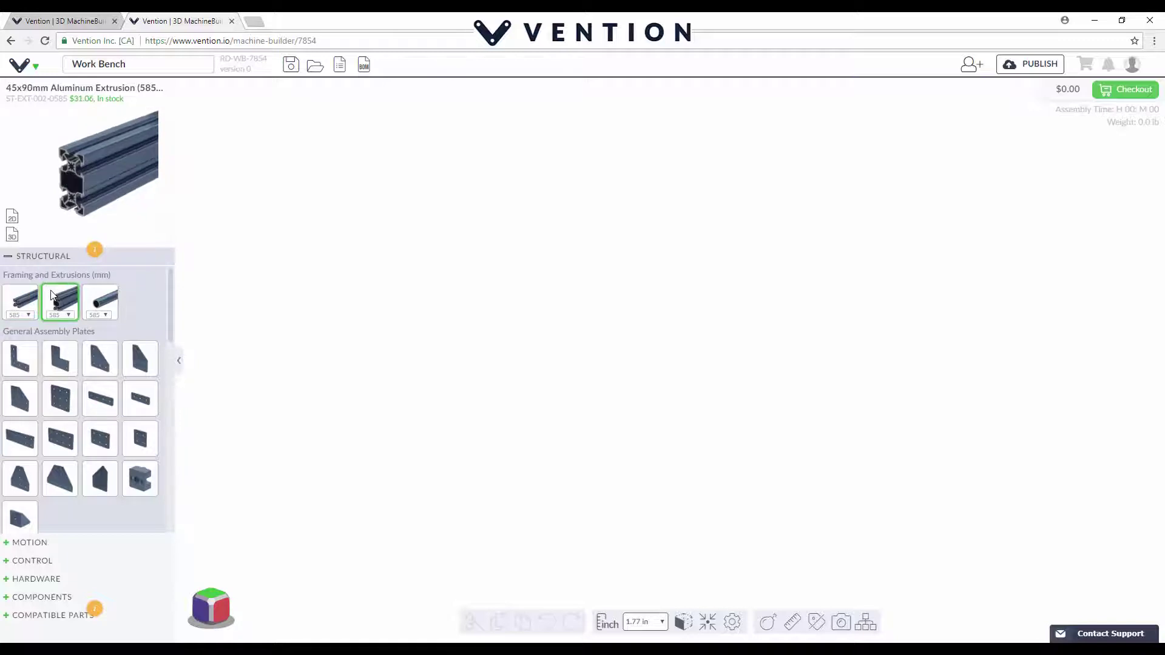
left_click(17, 299)
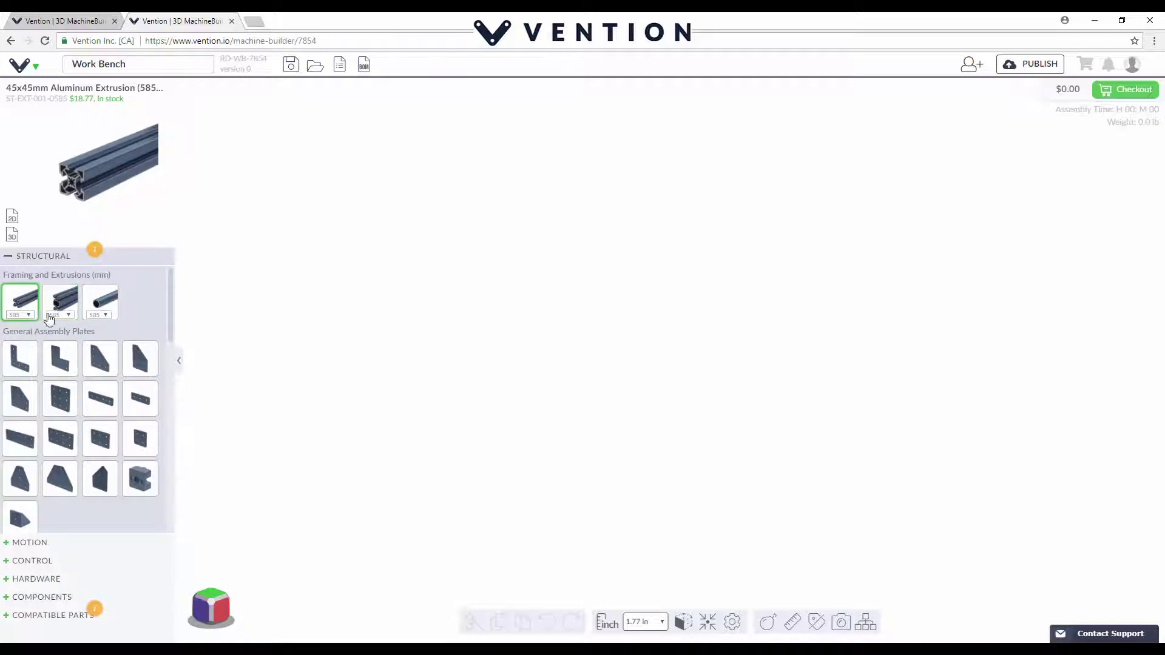
Step: Browse the remaining structural parts, from assembly plates and panels to specialty plates, robot mounting plates and safety enclosures
scroll(174, 312, "down", 1)
left_click_drag(171, 308, 173, 325)
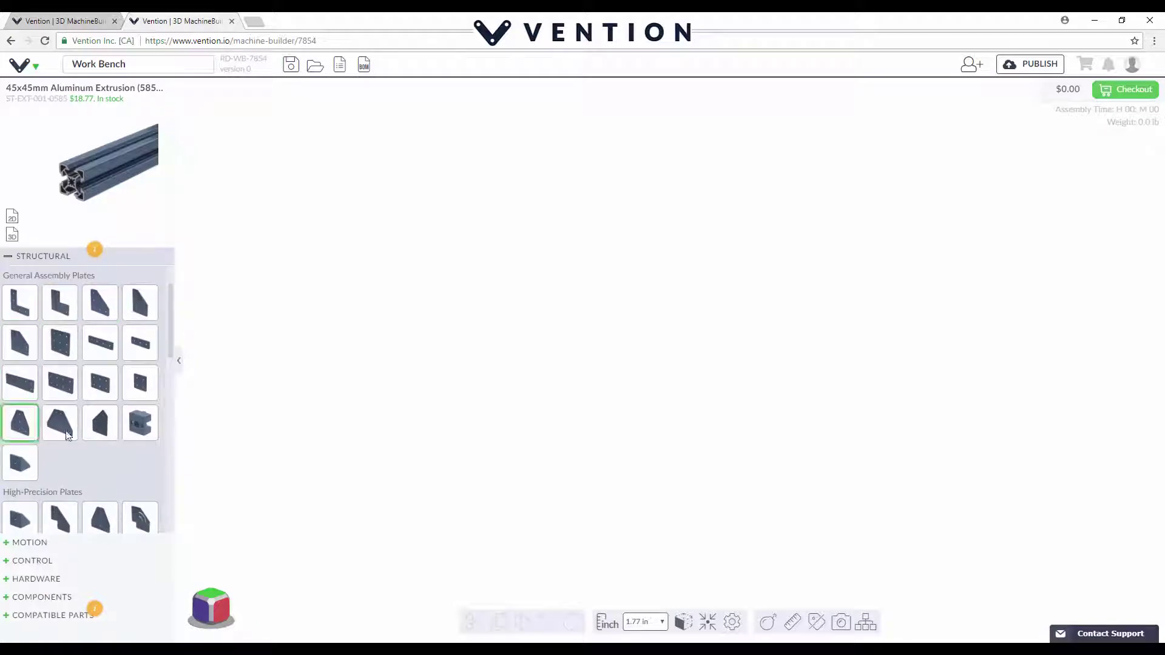
left_click_drag(171, 315, 159, 397)
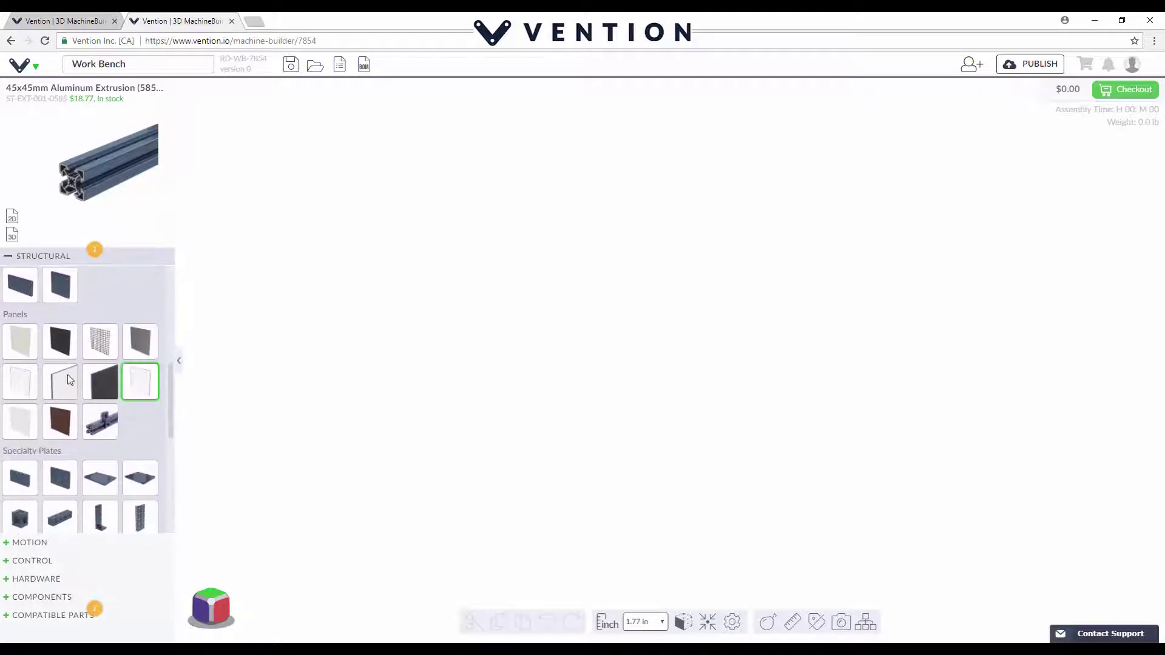
left_click(20, 344)
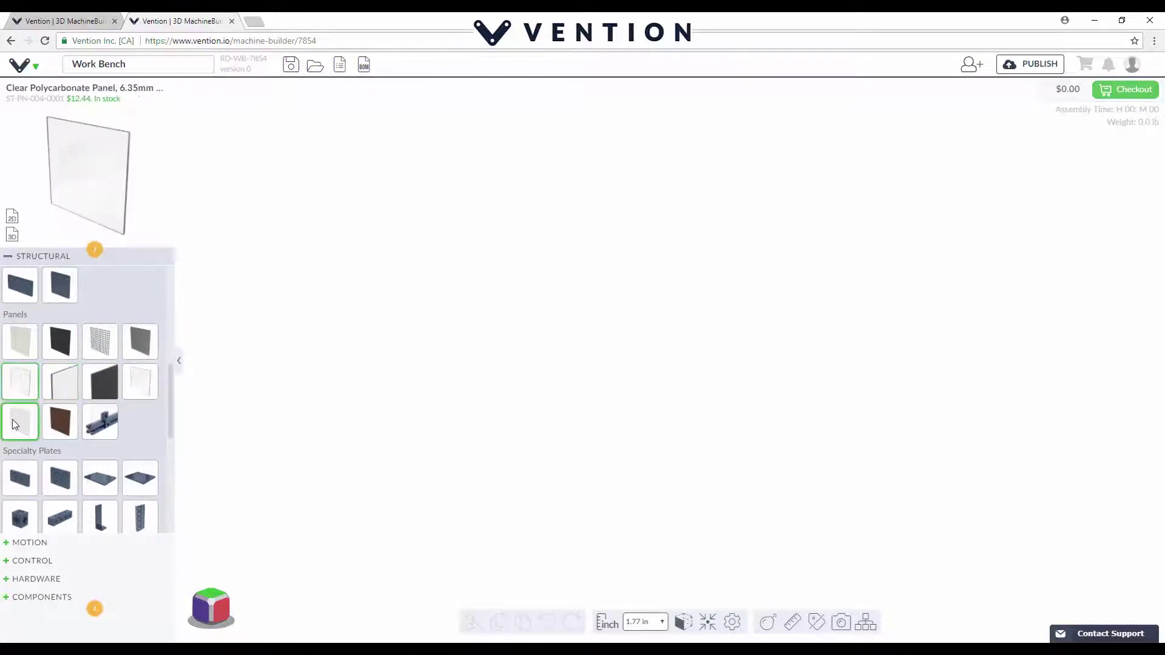
left_click_drag(178, 408, 166, 450)
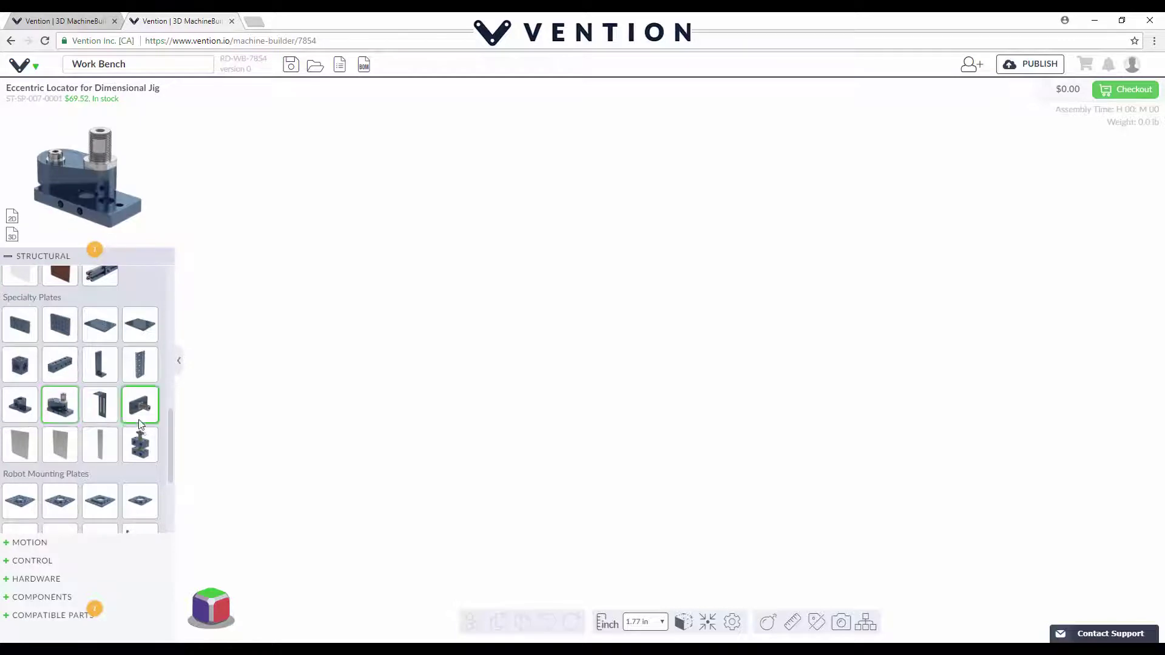
scroll(174, 450, "down", 3)
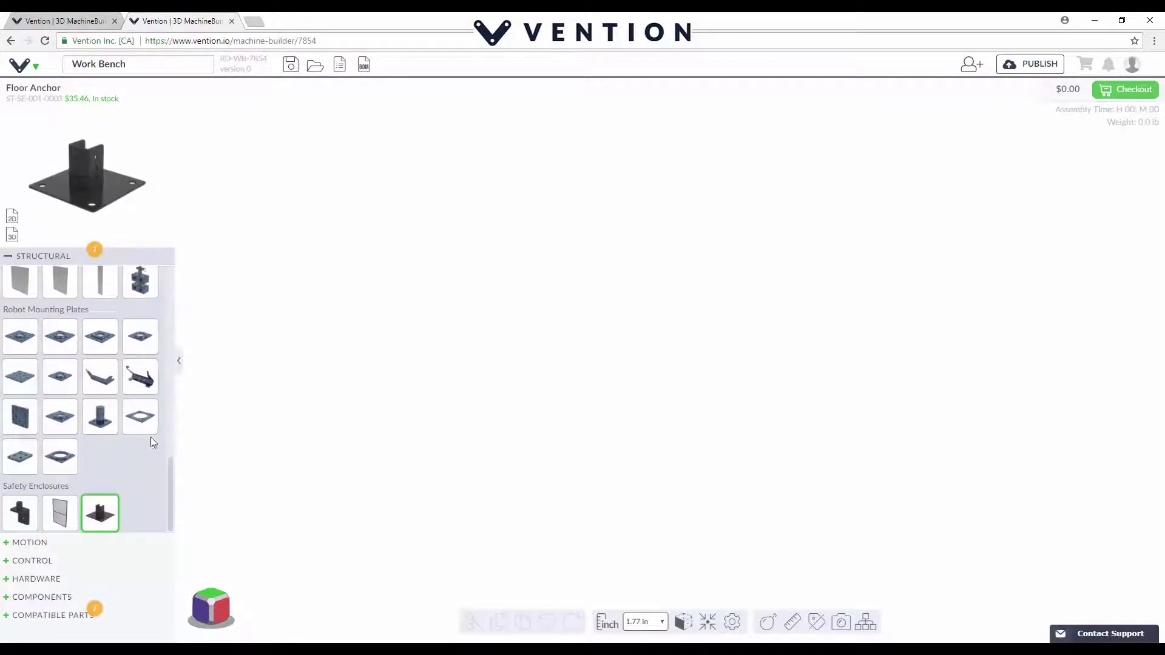
Step: Browse the motion, control, hardware and components part categories, and return to the structural framing extrusions
left_click(18, 542)
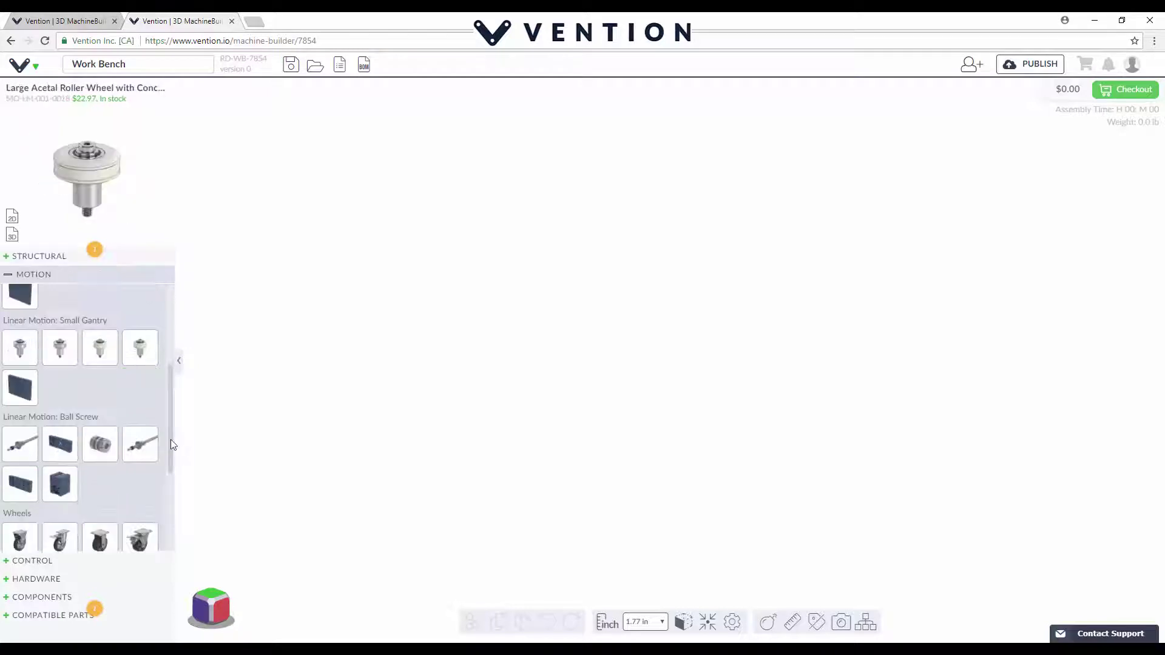
scroll(115, 396, "down", 3)
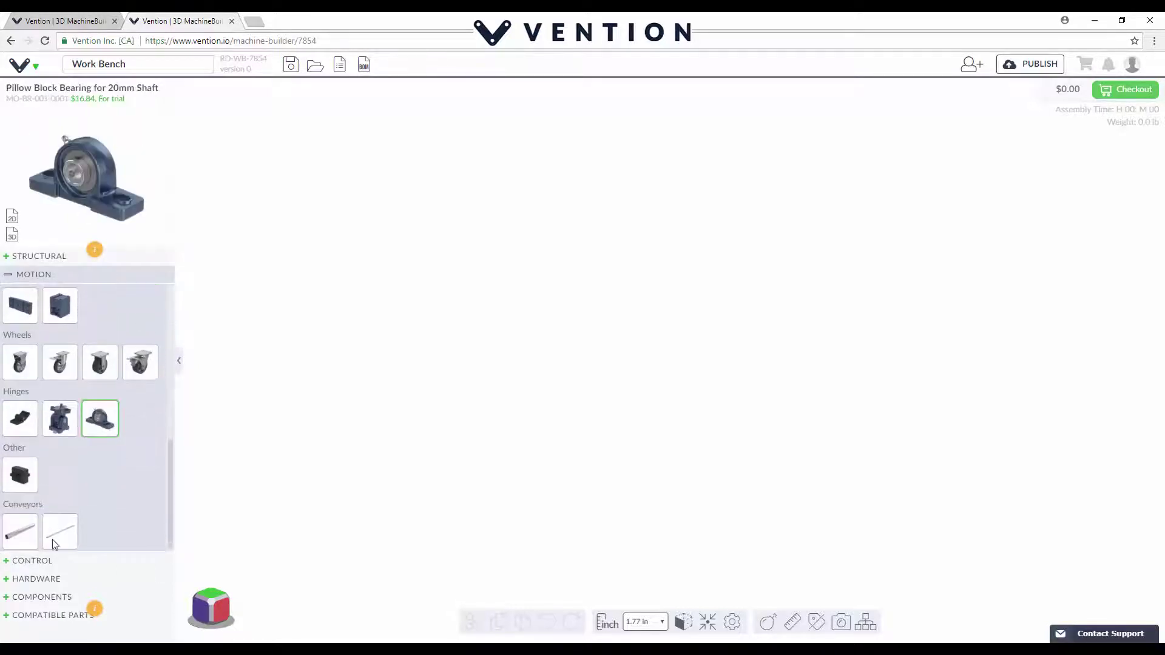
left_click(7, 561)
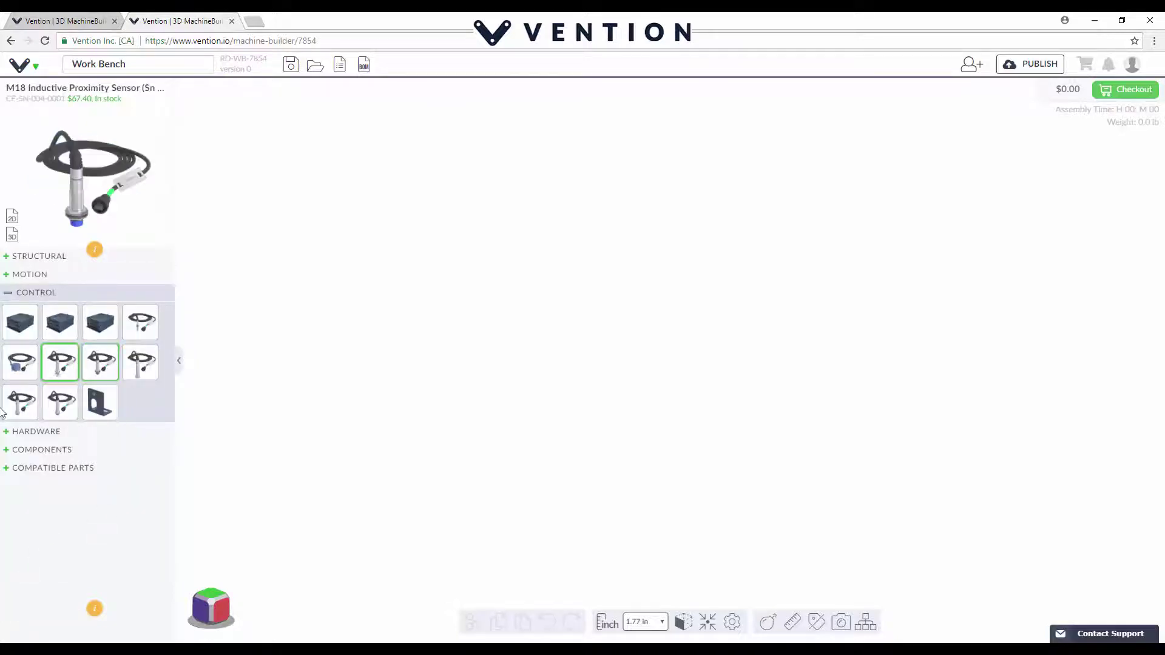
left_click(8, 435)
scroll(106, 419, "down", 2)
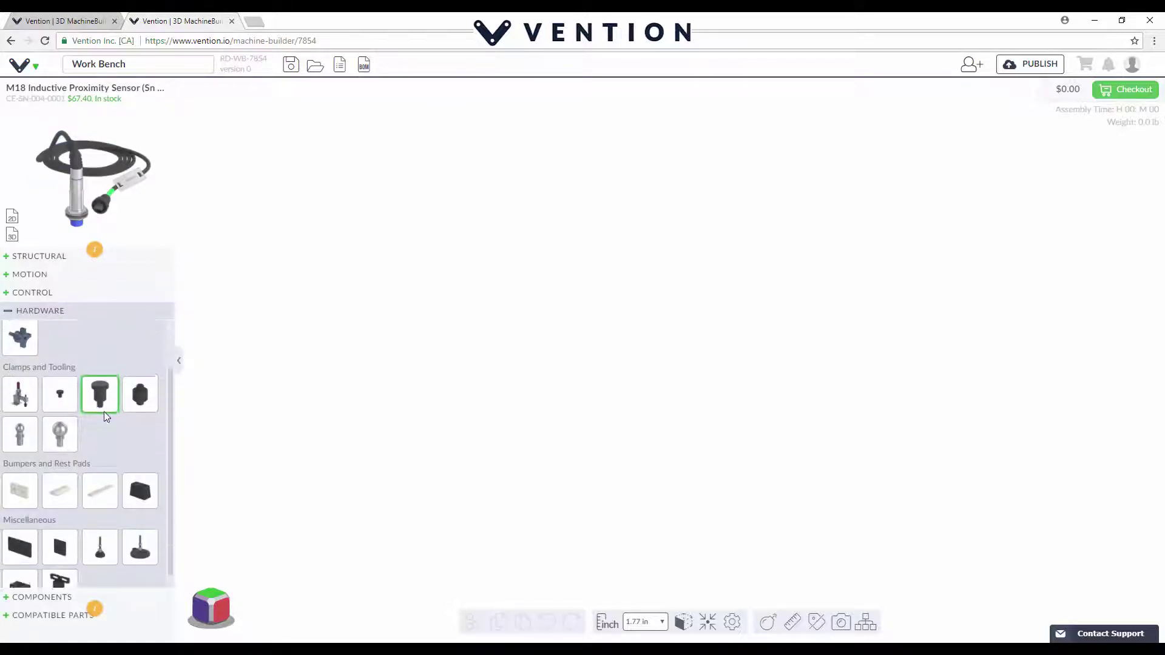
left_click(7, 595)
left_click(7, 259)
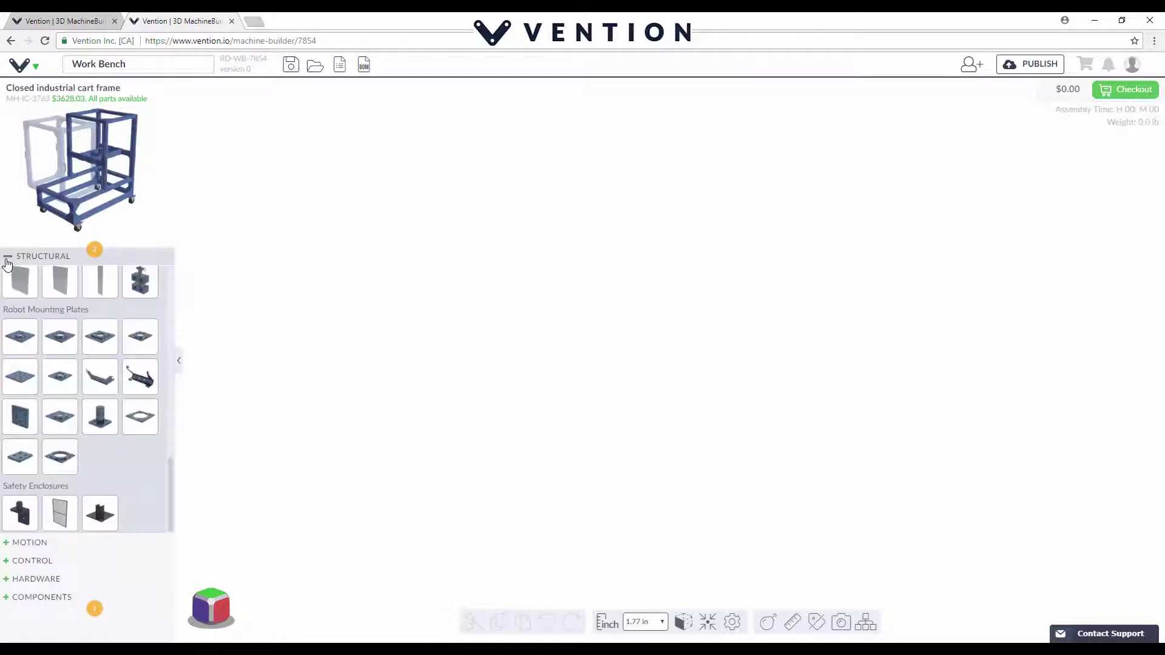
scroll(54, 309, "up", 10)
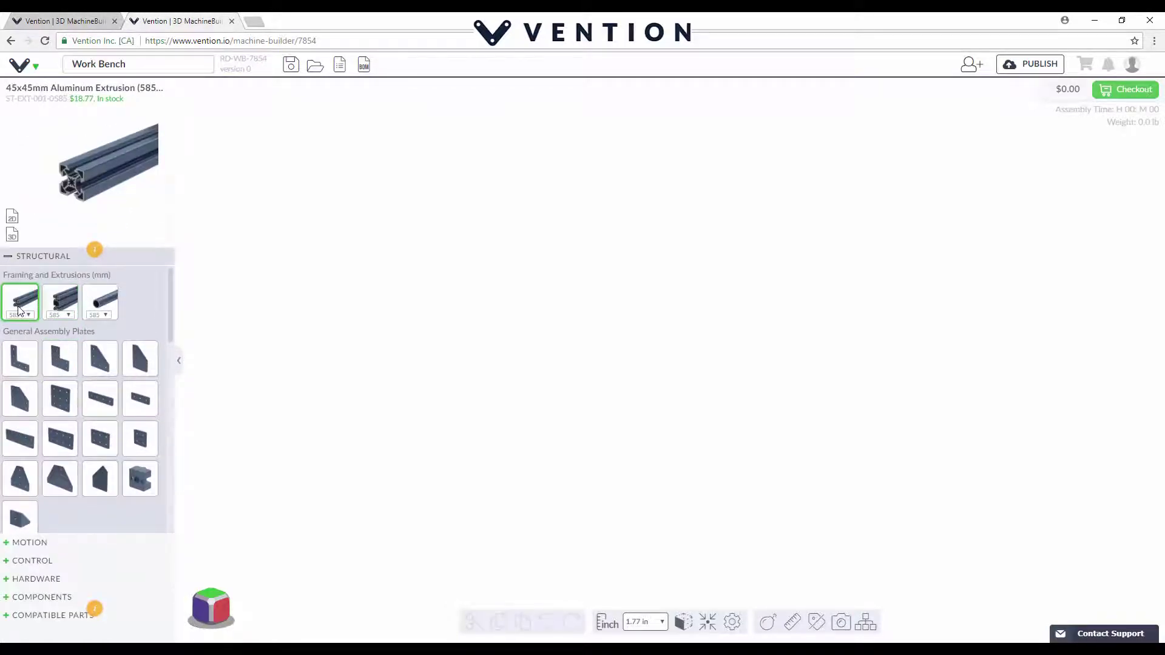
Step: Place a 585 mm long 45x45mm aluminum extrusion in the empty workspace and stretch its far end to a length of 1215 mm
left_click_drag(8, 299, 558, 205)
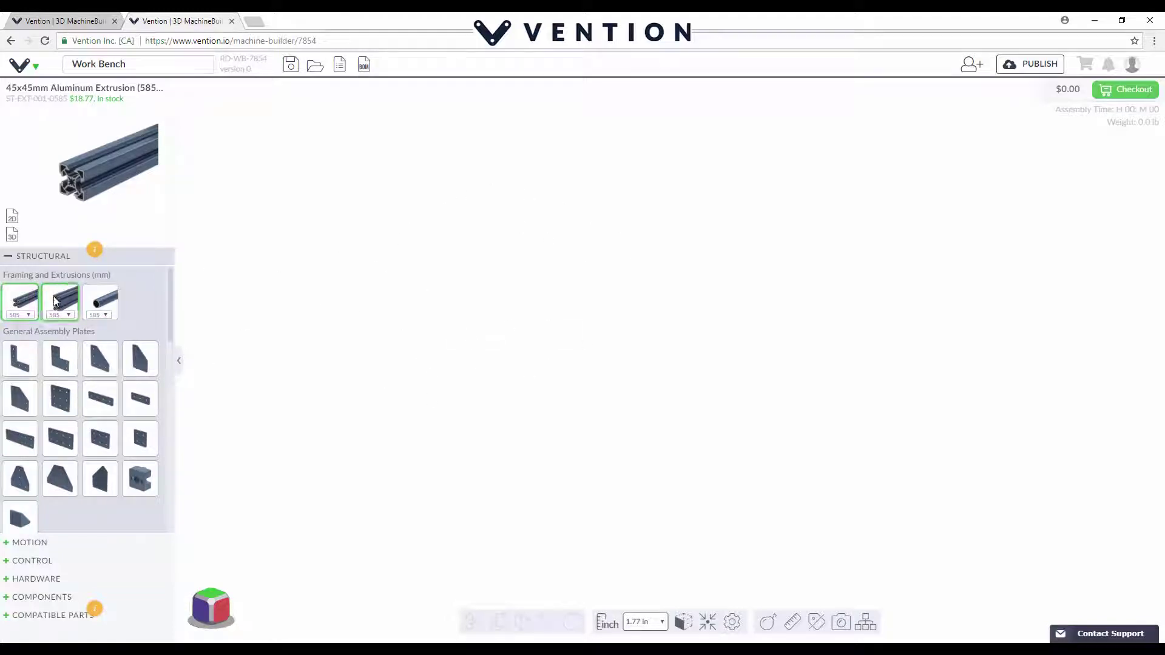
left_click_drag(25, 302, 571, 228)
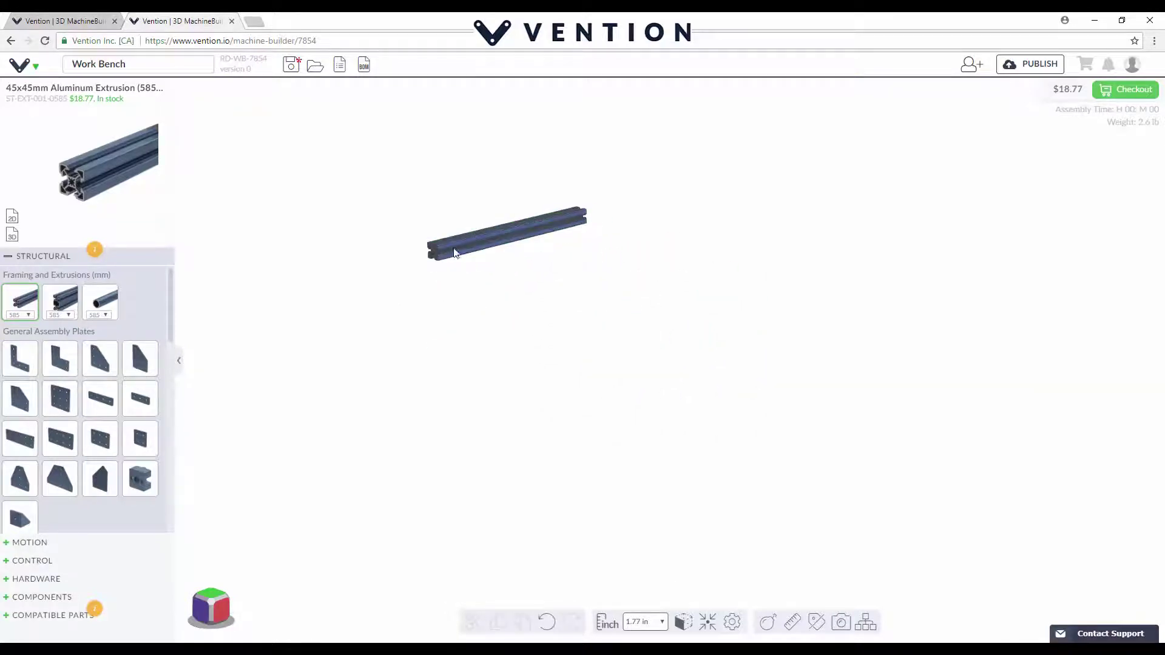
left_click(495, 242)
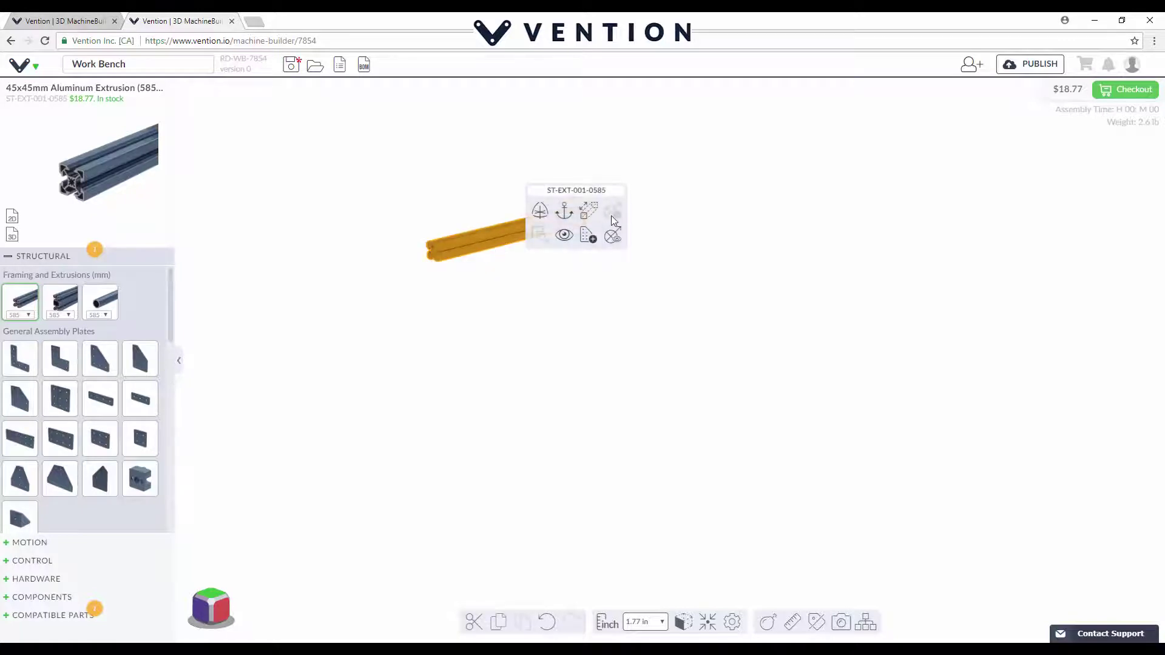
left_click_drag(605, 194, 351, 229)
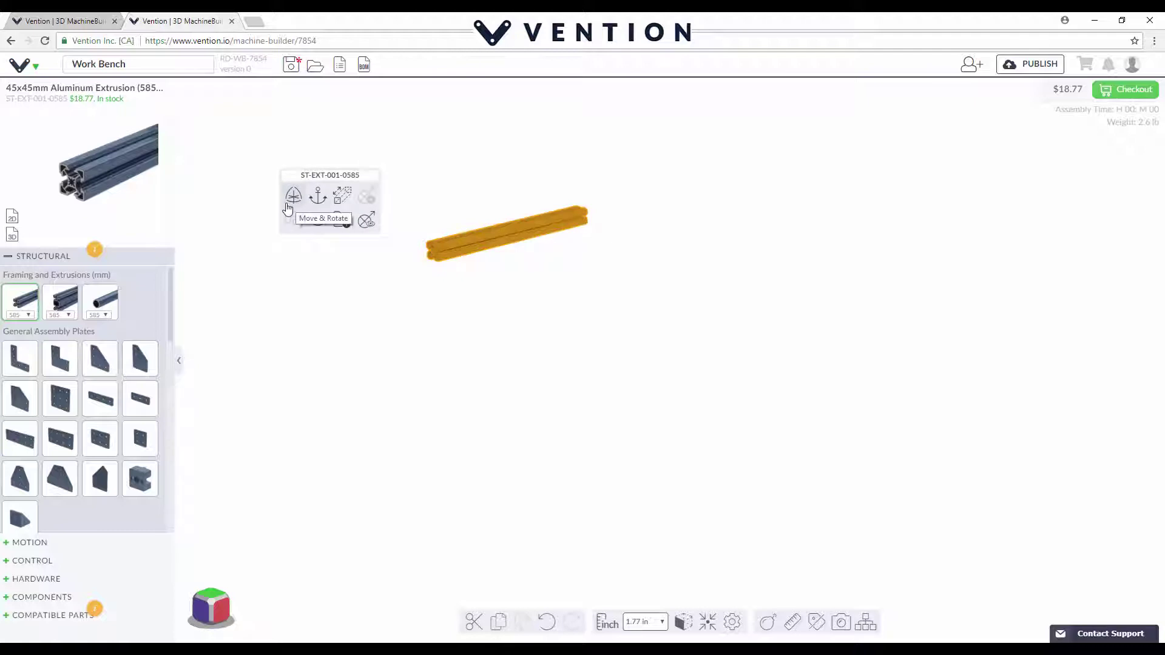
left_click(341, 201)
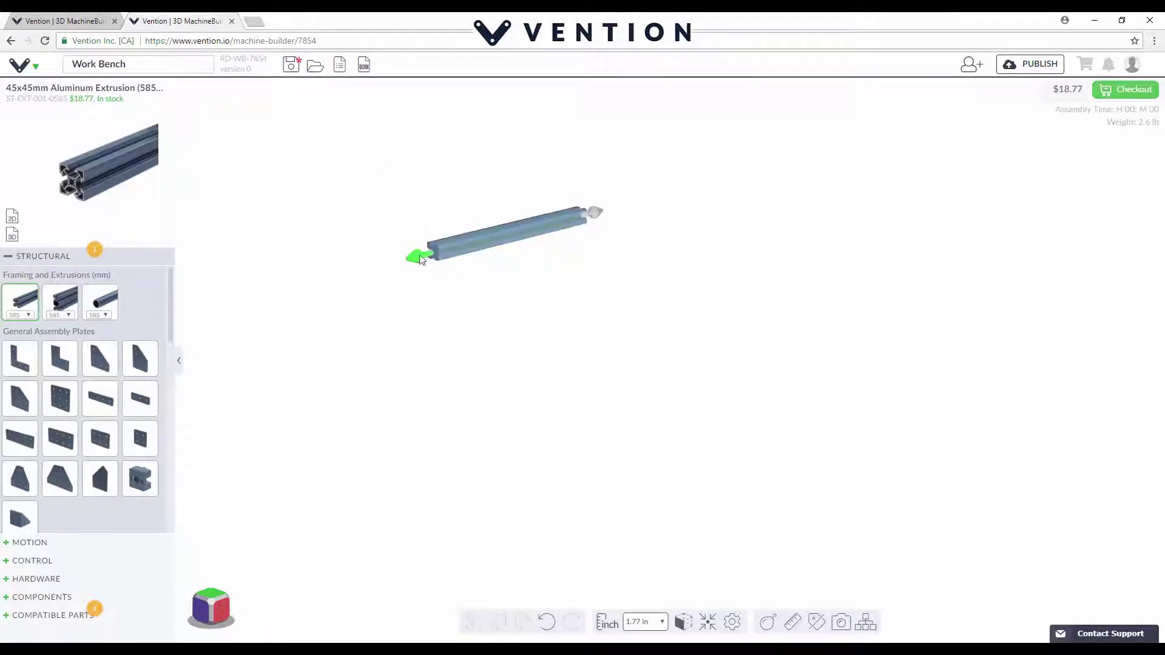
left_click_drag(605, 213, 719, 186)
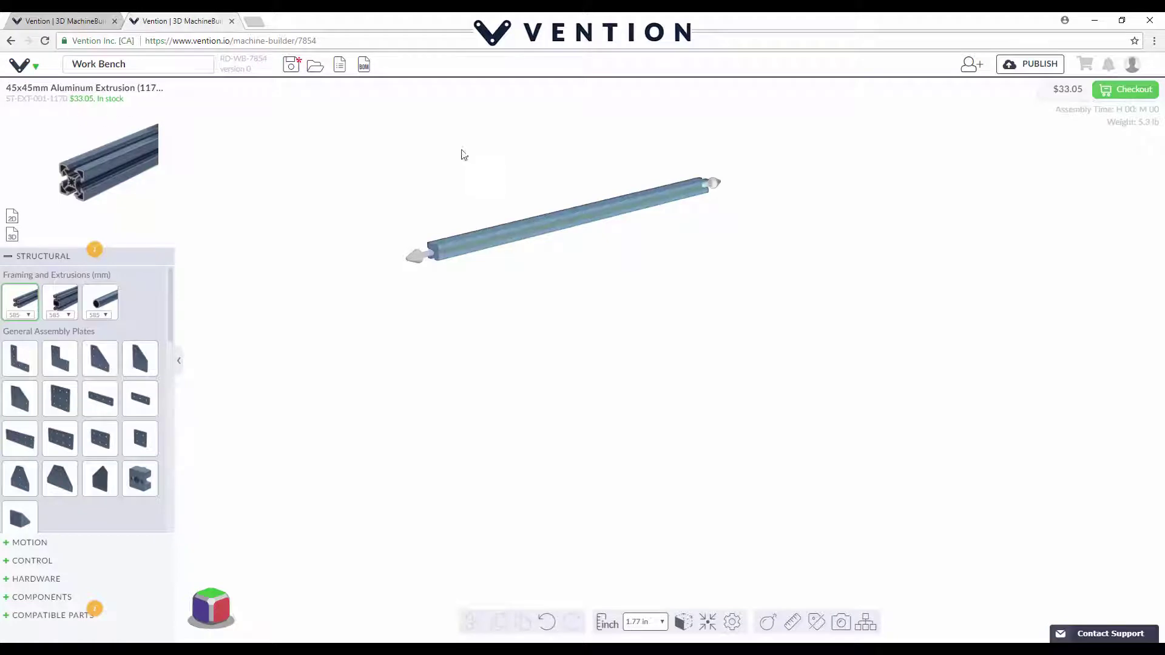
left_click_drag(677, 193, 731, 191)
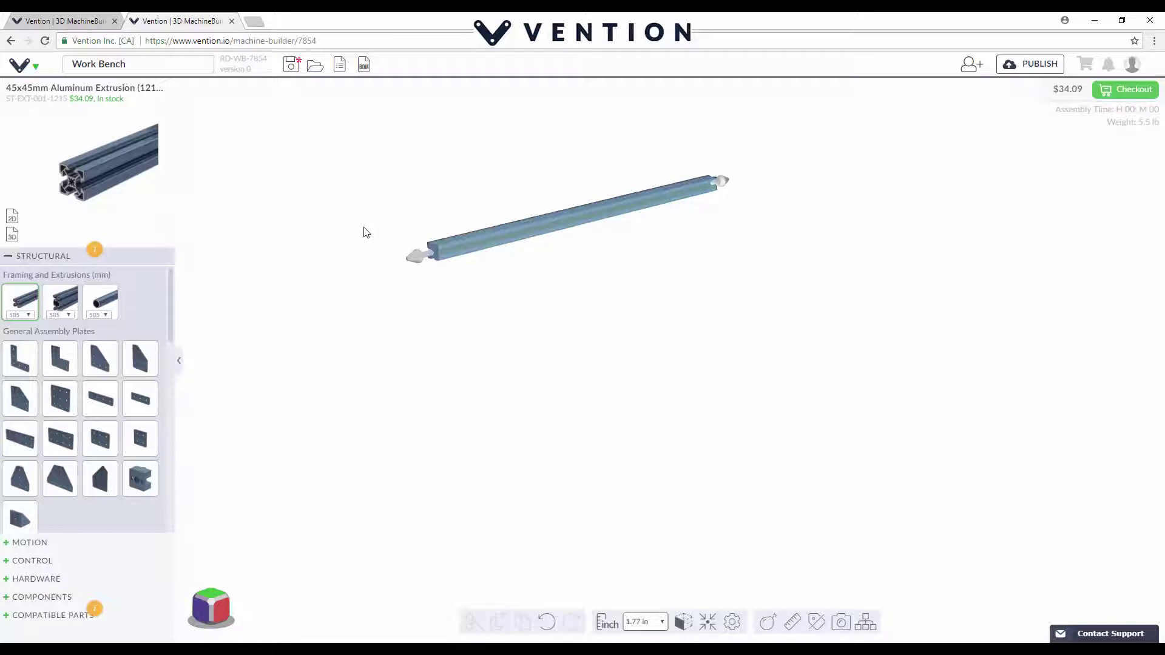
Step: Preview the 45x90mm and 20mm OD round extrusions and return to the 45x45mm extrusion
left_click(52, 289)
left_click(100, 301)
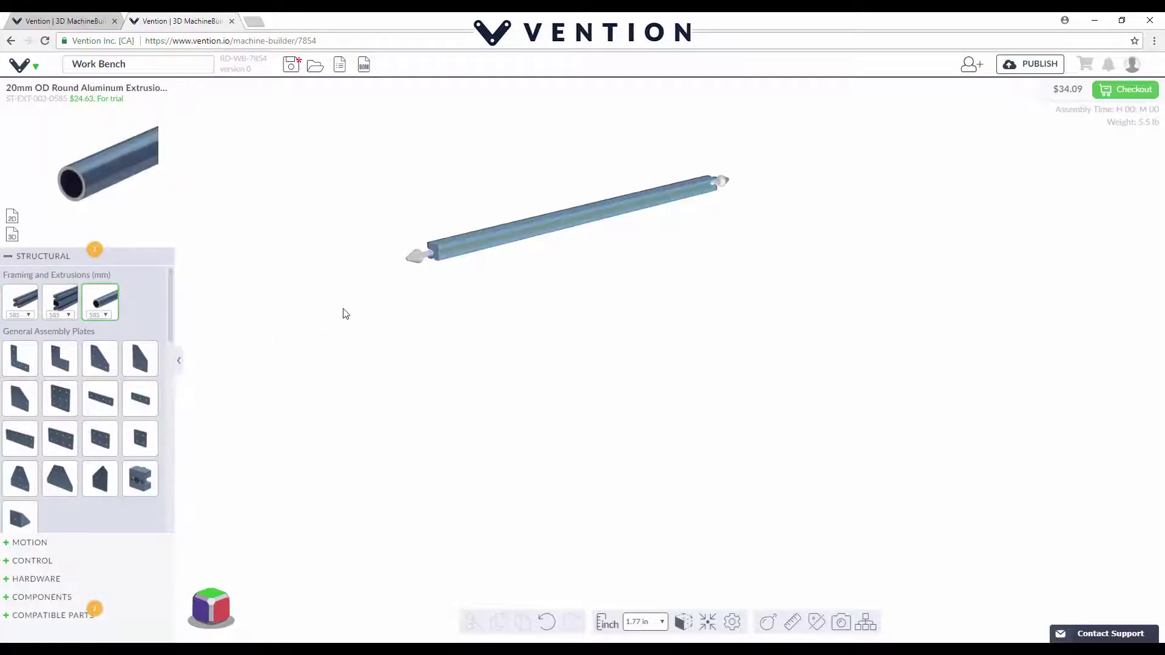
left_click(22, 303)
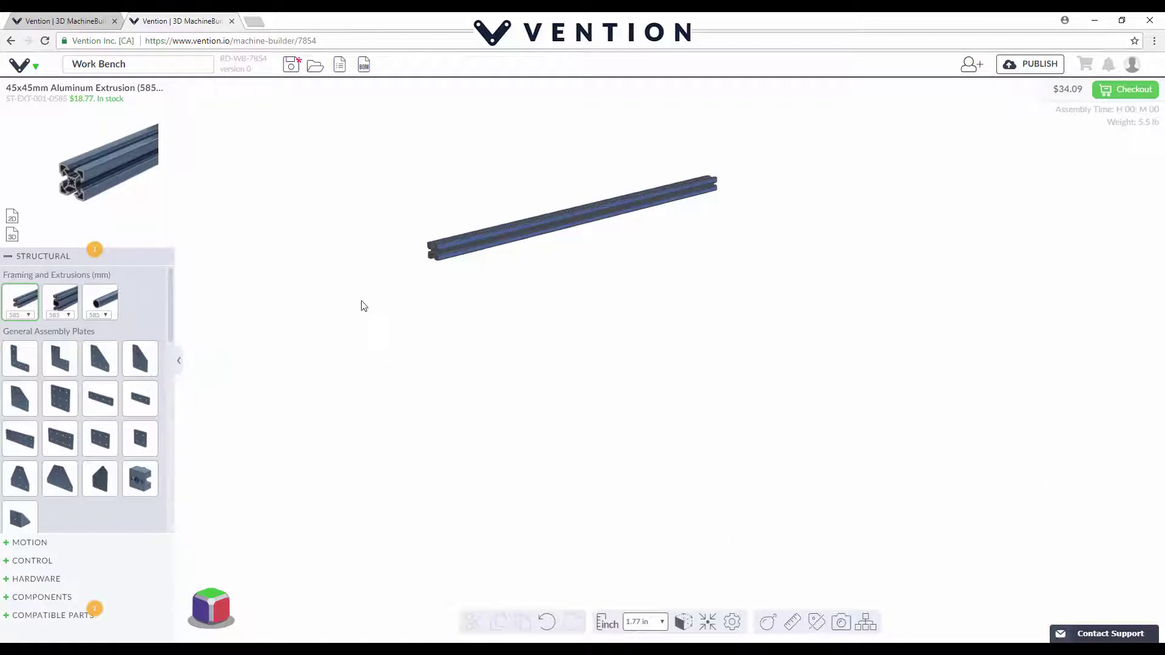
Step: Attach an L-shaped aluminum assembly plate at the end of the 1215 mm extrusion, using insert option 8 with its free leg pointing down
left_click(20, 364)
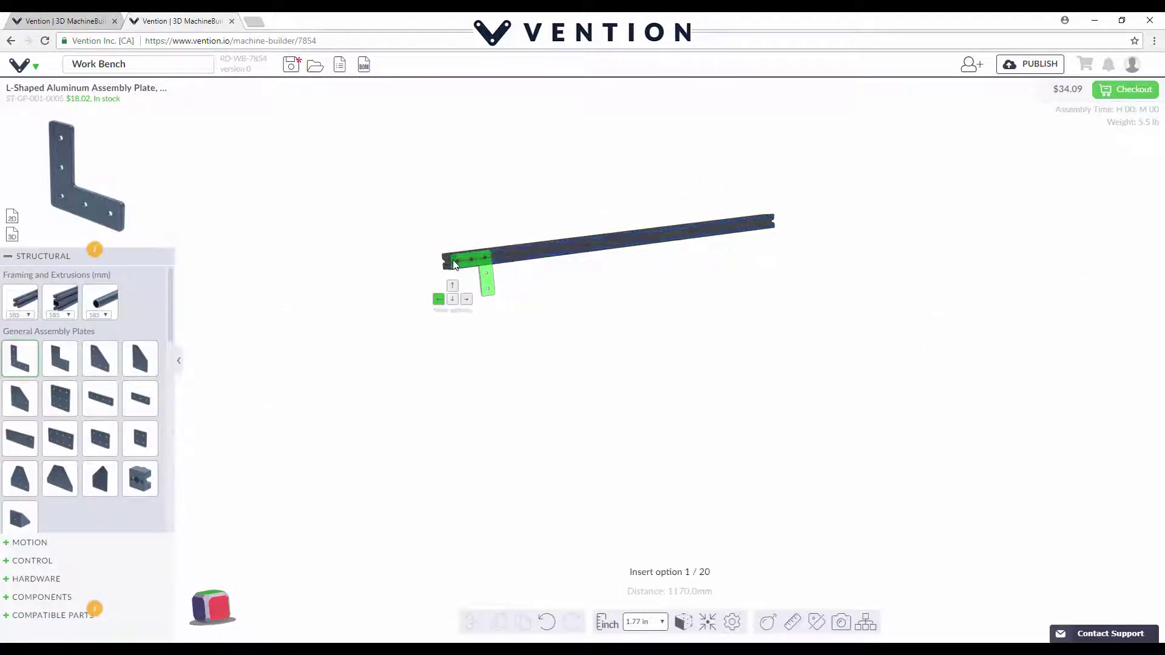
key("Left")
key("Left")
key("Left")
key("Left")
key("Left")
key("Left")
key("Left")
key("Left")
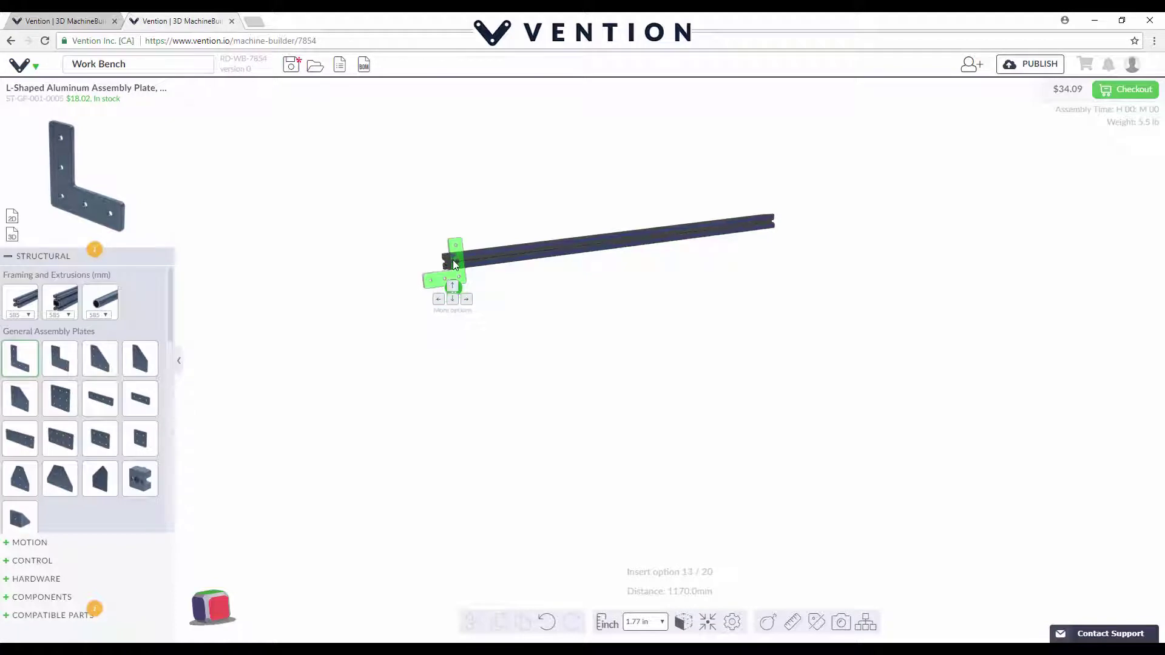
key("Left")
key("Left")
key("Left")
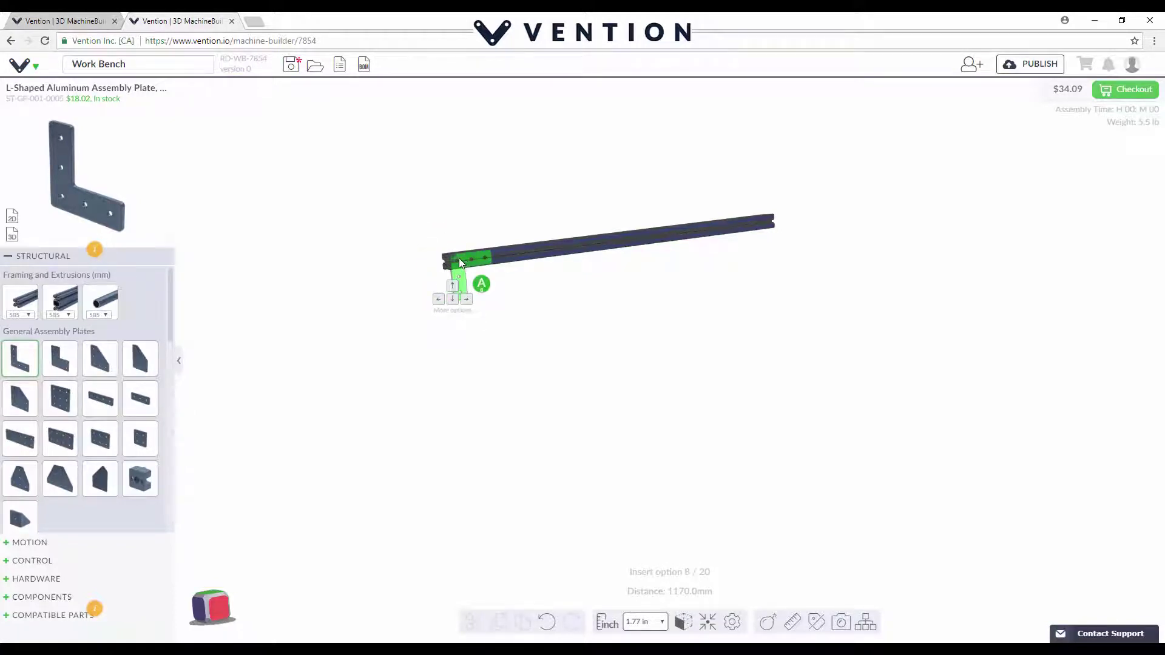
left_click(459, 258)
Step: Attach a 585 mm long 45x45mm extrusion to the L-shaped plate's free leg, perpendicular to the long extrusion, with insert option 1
left_click_drag(434, 263, 608, 242)
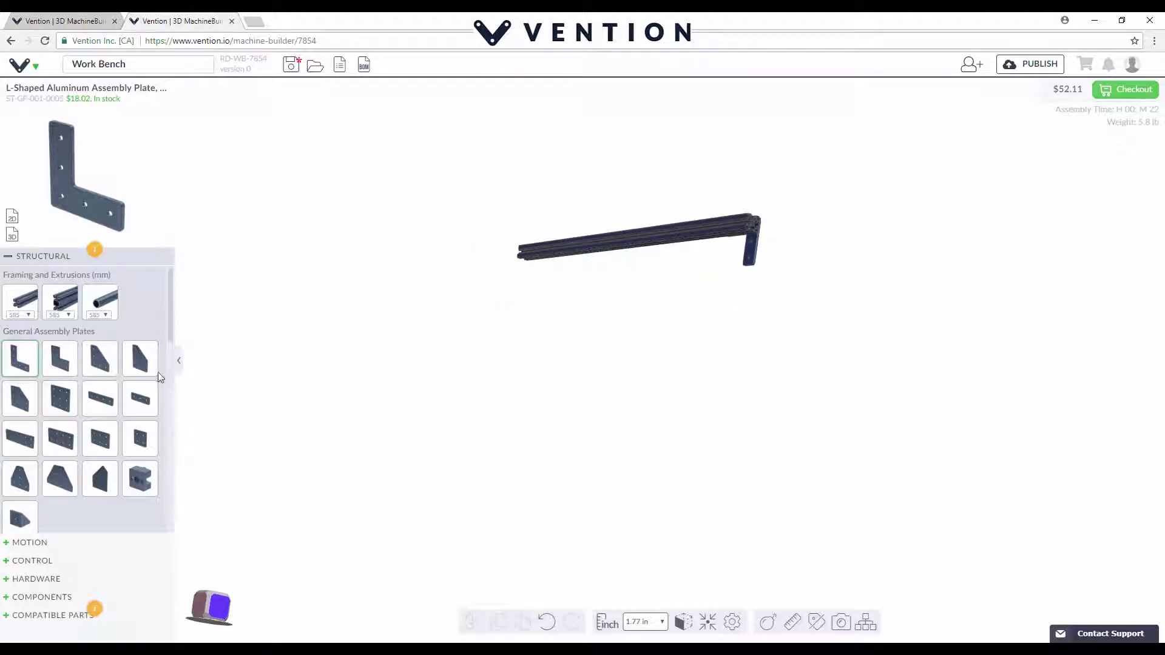
left_click(28, 305)
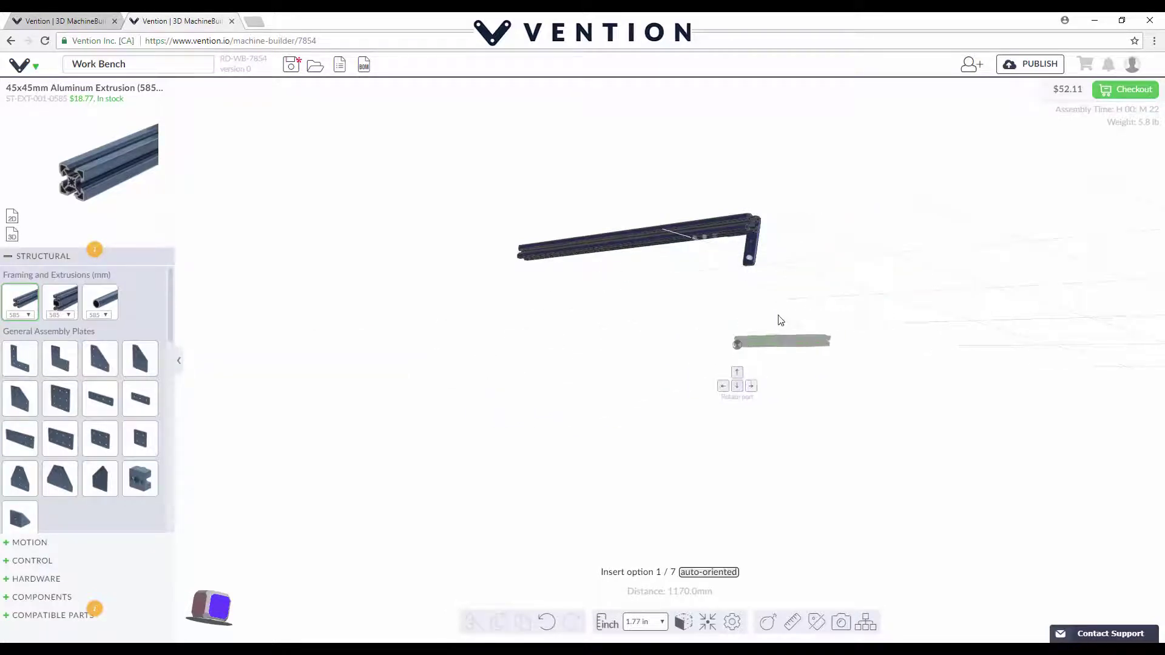
right_click_drag(710, 315, 828, 190)
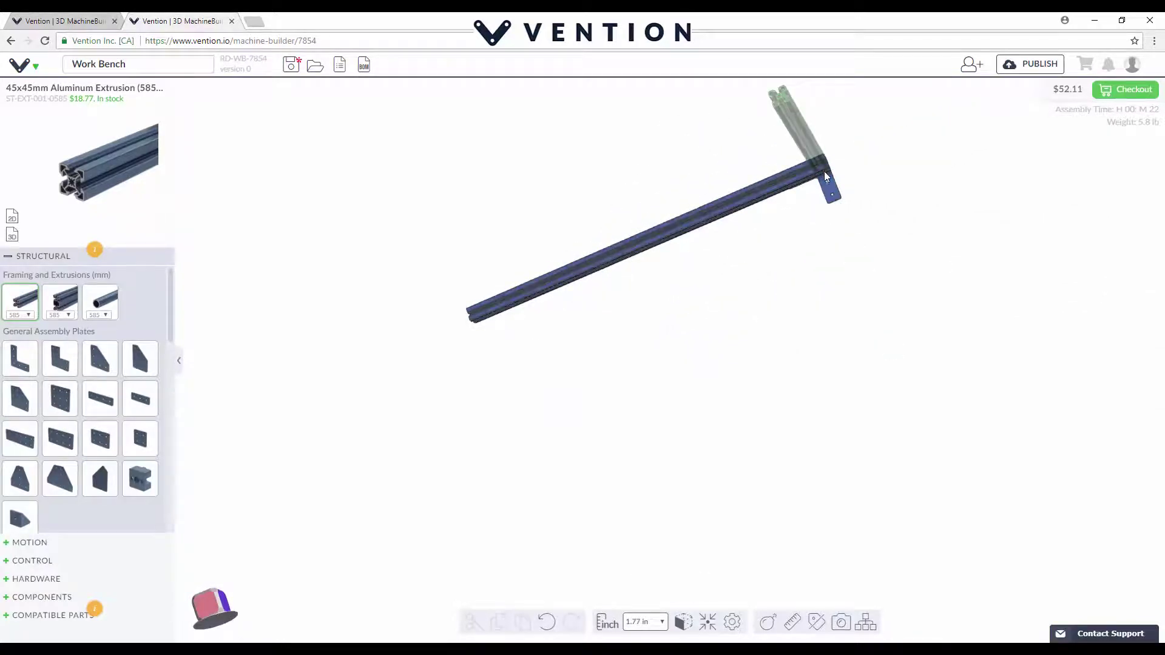
scroll(826, 173, "up", 4)
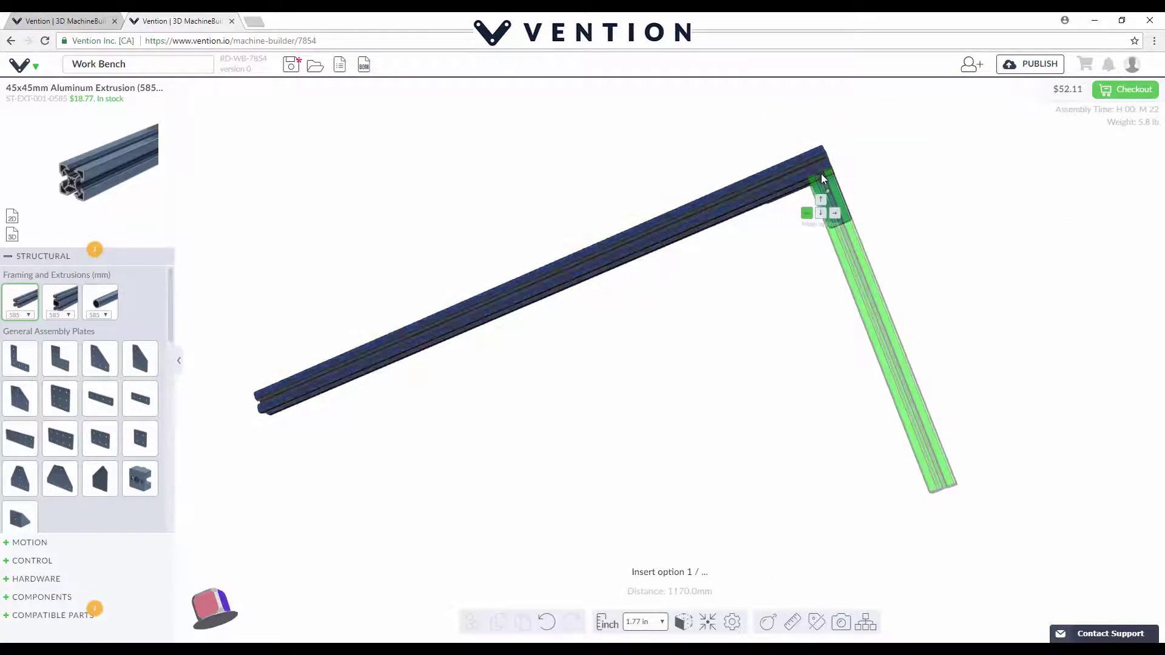
left_click(821, 173)
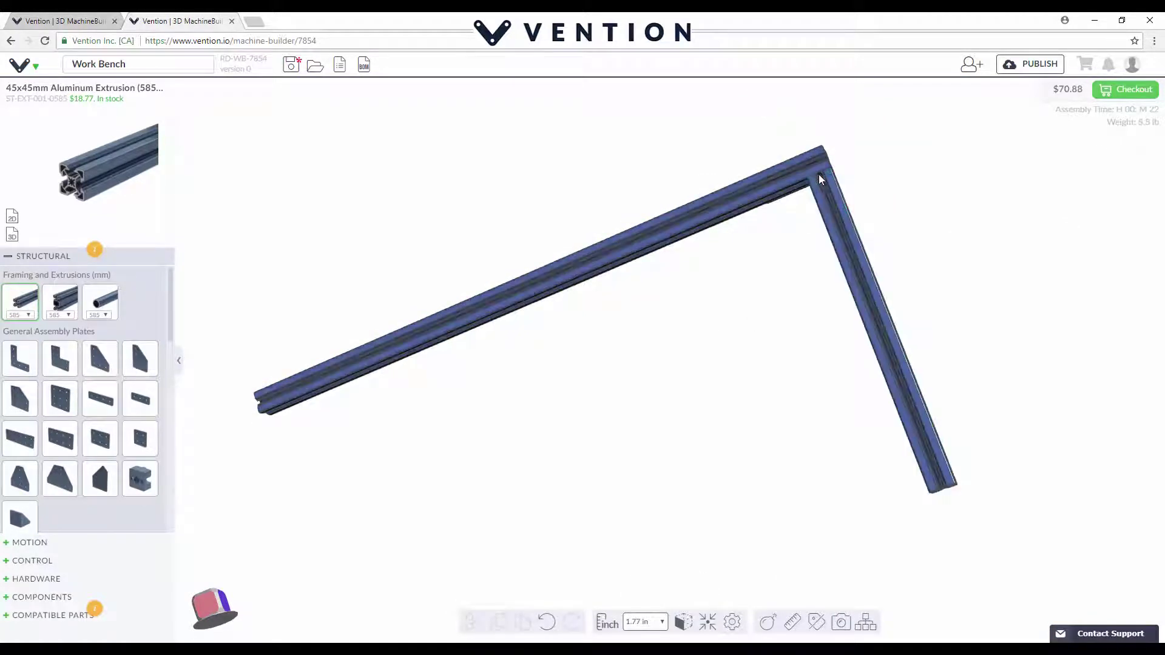
left_click_drag(809, 197, 685, 244)
left_click_drag(436, 388, 519, 437)
left_click_drag(732, 438, 778, 423)
left_click_drag(693, 341, 580, 300)
right_click_drag(580, 300, 521, 293)
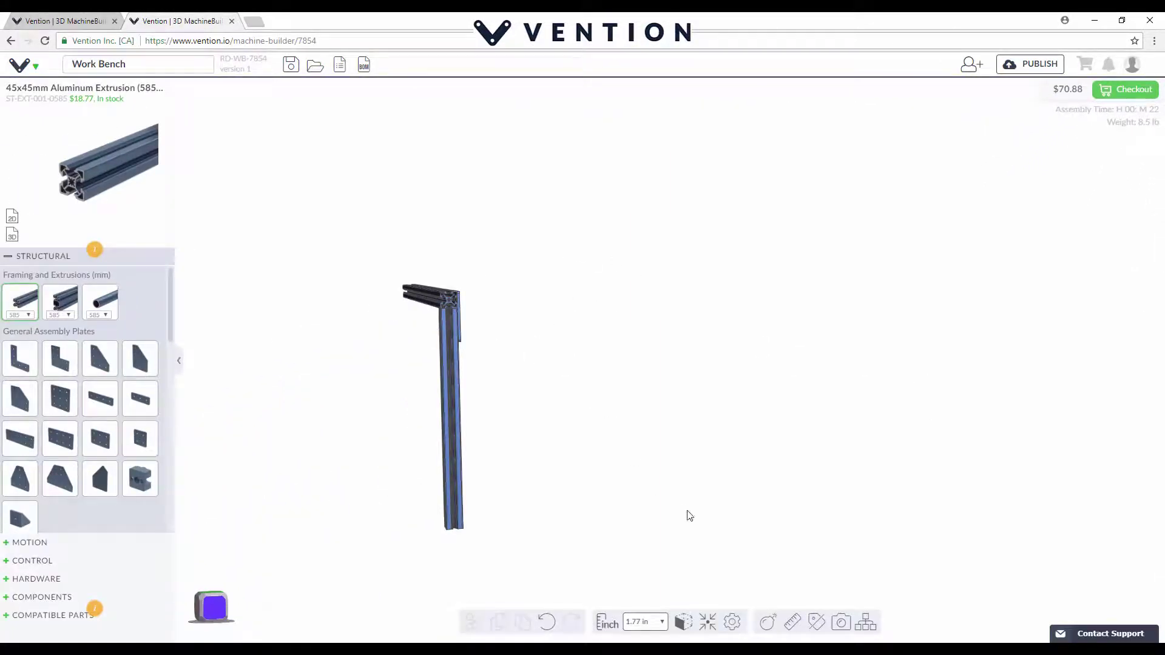
Step: Open the display settings and move the settings window clear of the frame
left_click_drag(502, 385, 531, 382)
left_click_drag(689, 476, 662, 572)
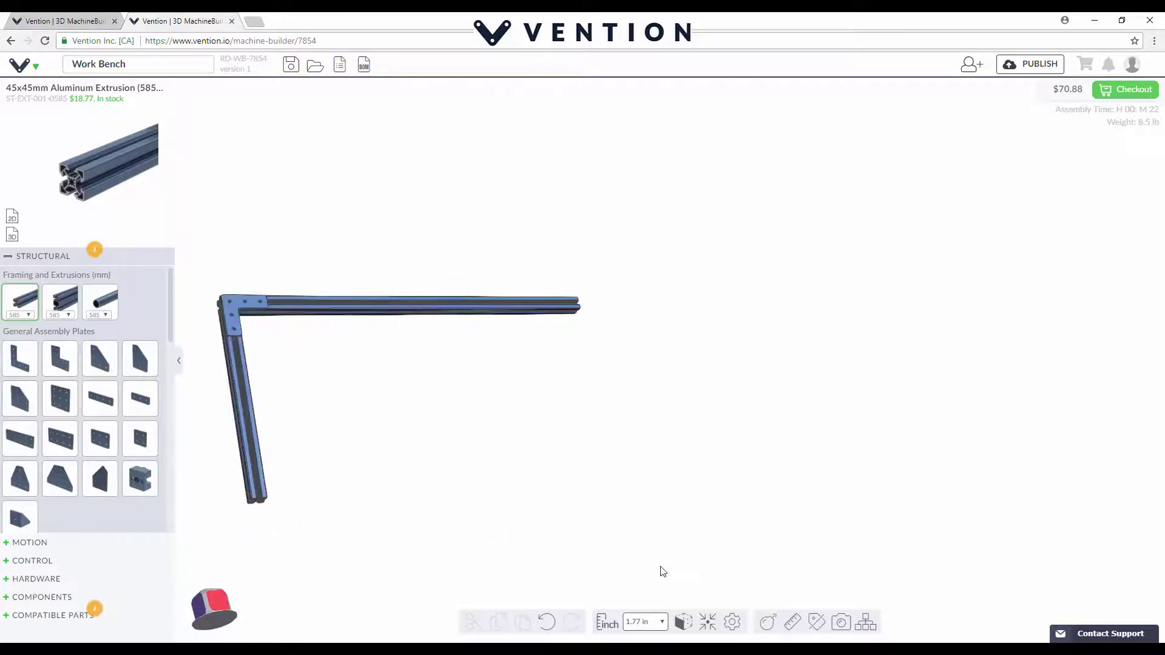
left_click(732, 623)
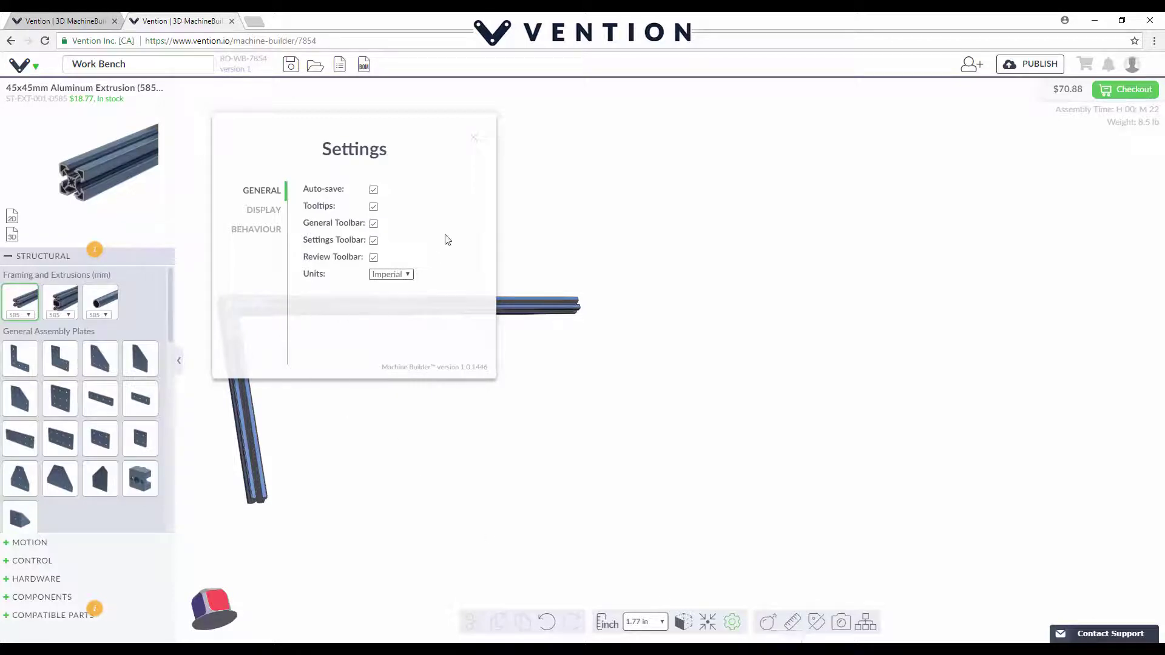
left_click(475, 138)
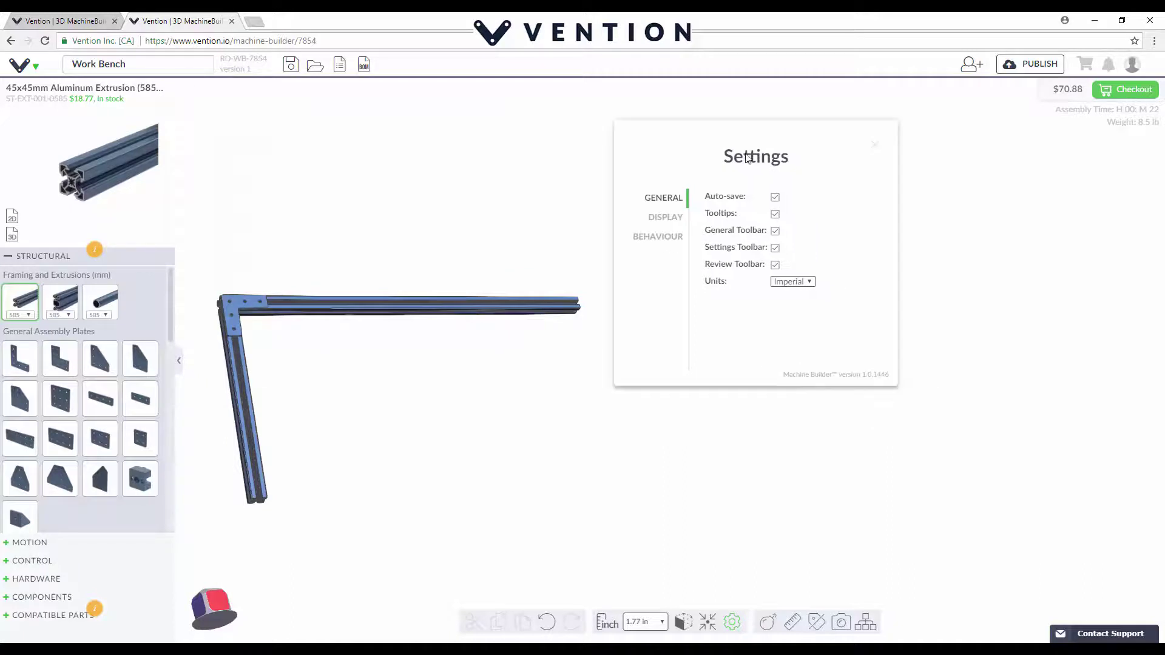
left_click(660, 218)
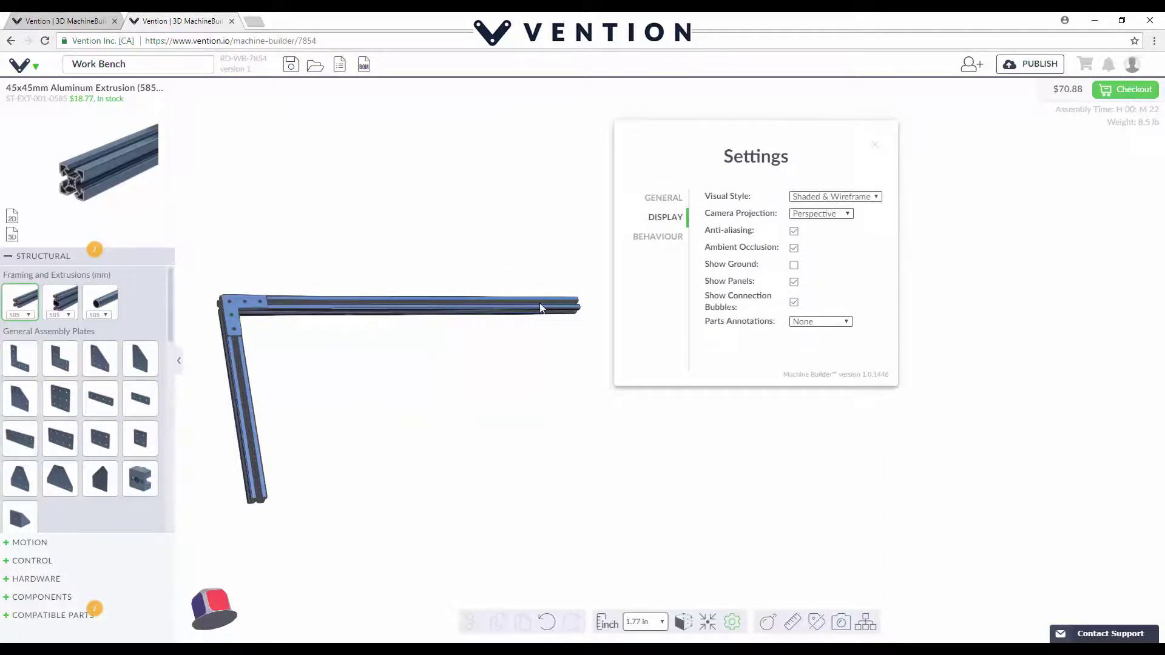
Step: Try the Orthographic camera projection and return to Perspective
left_click(820, 217)
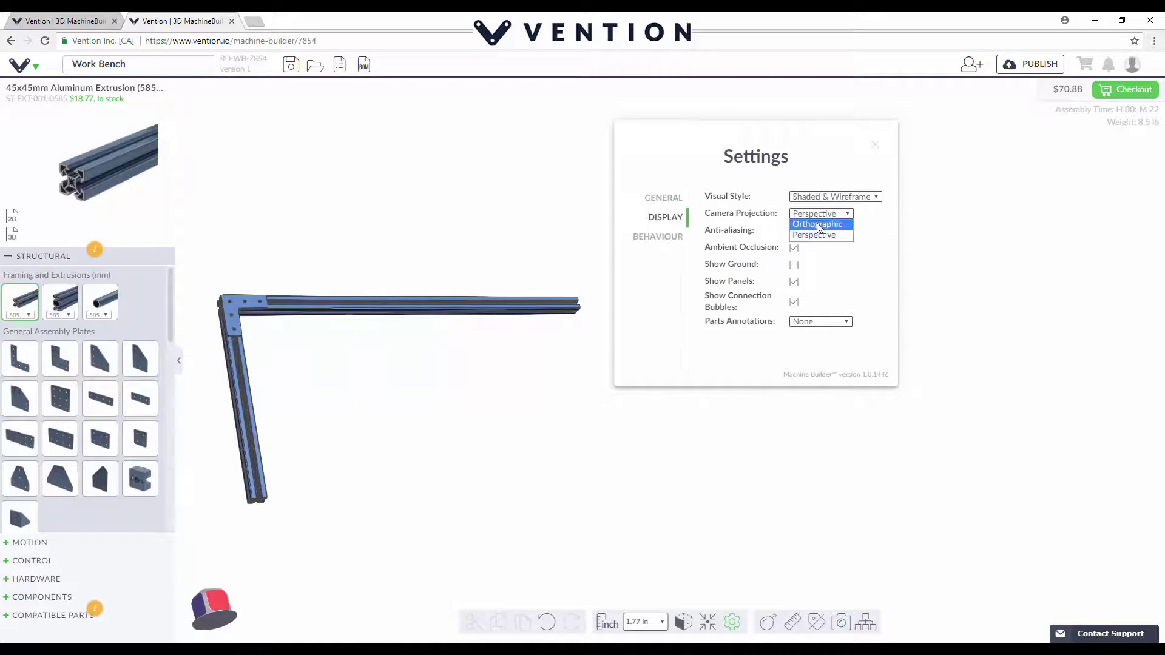
left_click(819, 224)
left_click(820, 216)
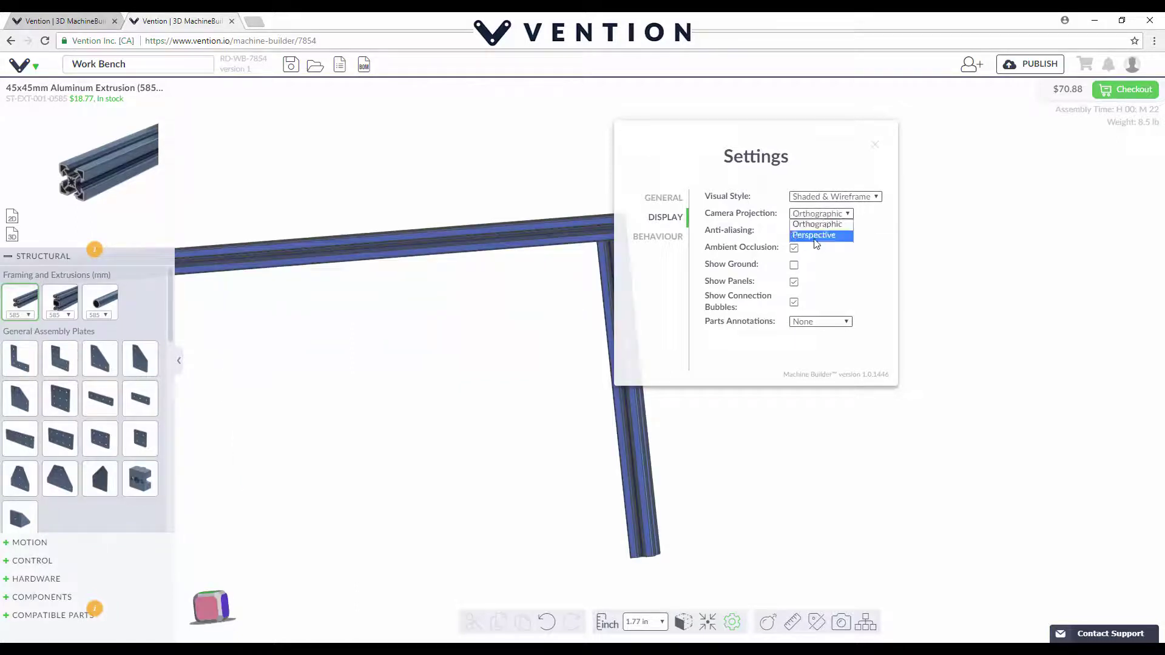
left_click(814, 236)
right_click_drag(547, 317, 503, 300)
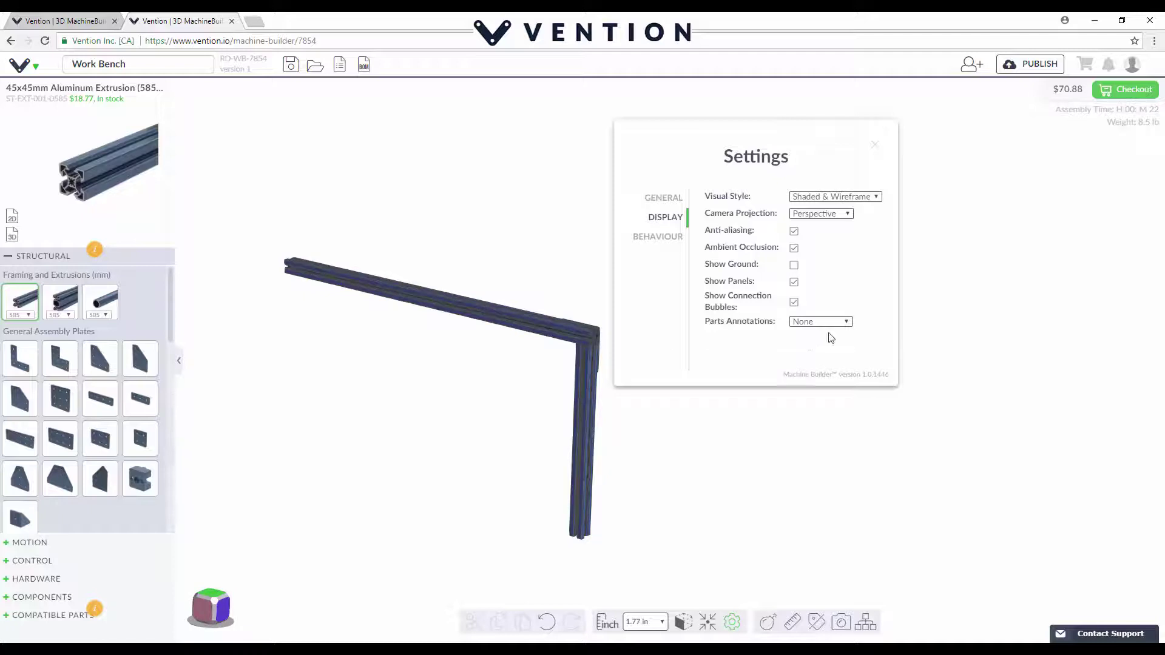
Step: Set the parts annotations to Dimension, check the length labels on both extrusions, and return to the general settings
left_click(847, 324)
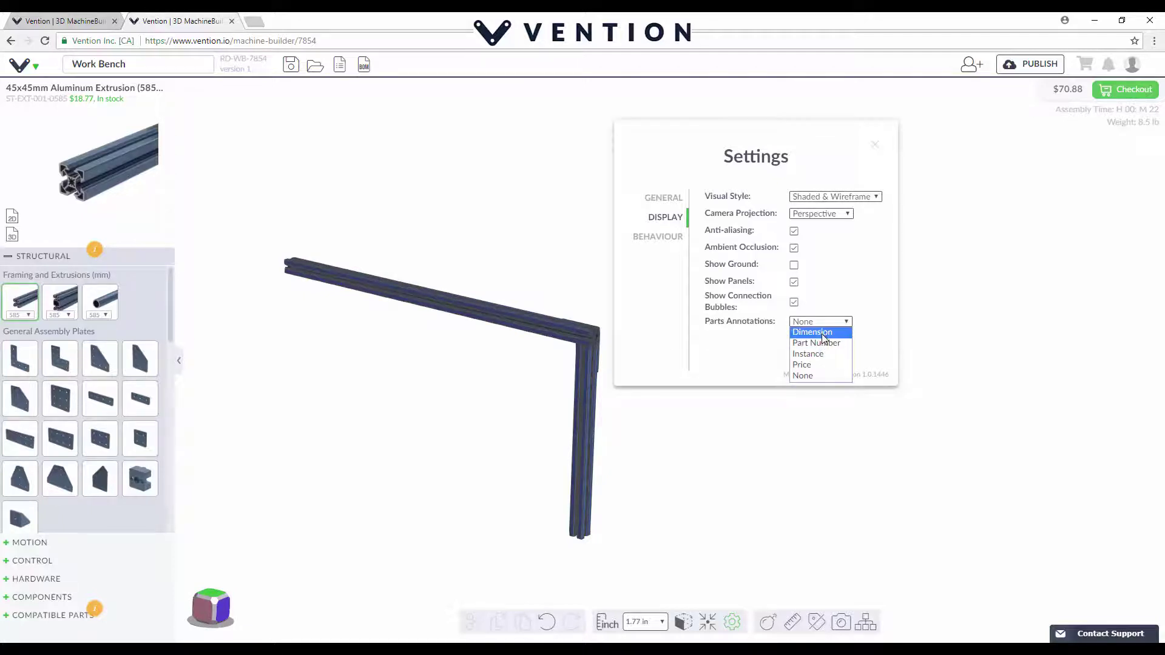
left_click(824, 338)
mouse_move(535, 384)
right_mouse_down()
mouse_move(541, 398)
mouse_move(421, 400)
right_mouse_up()
right_click_drag(427, 538, 463, 544)
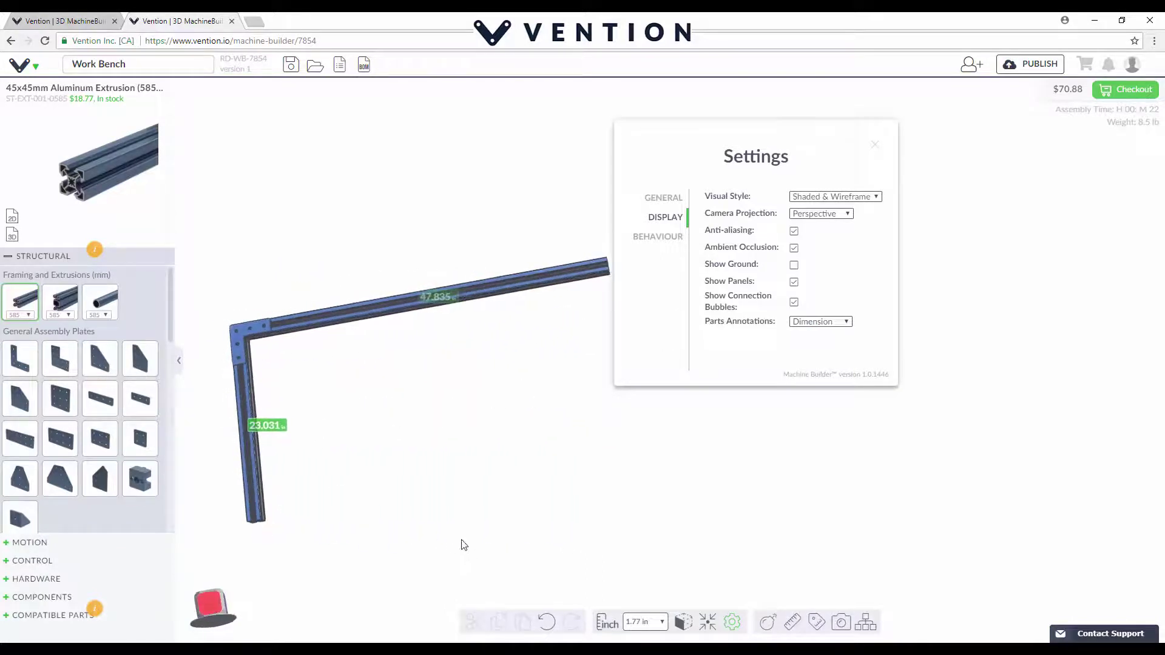
right_click_drag(437, 338, 452, 359)
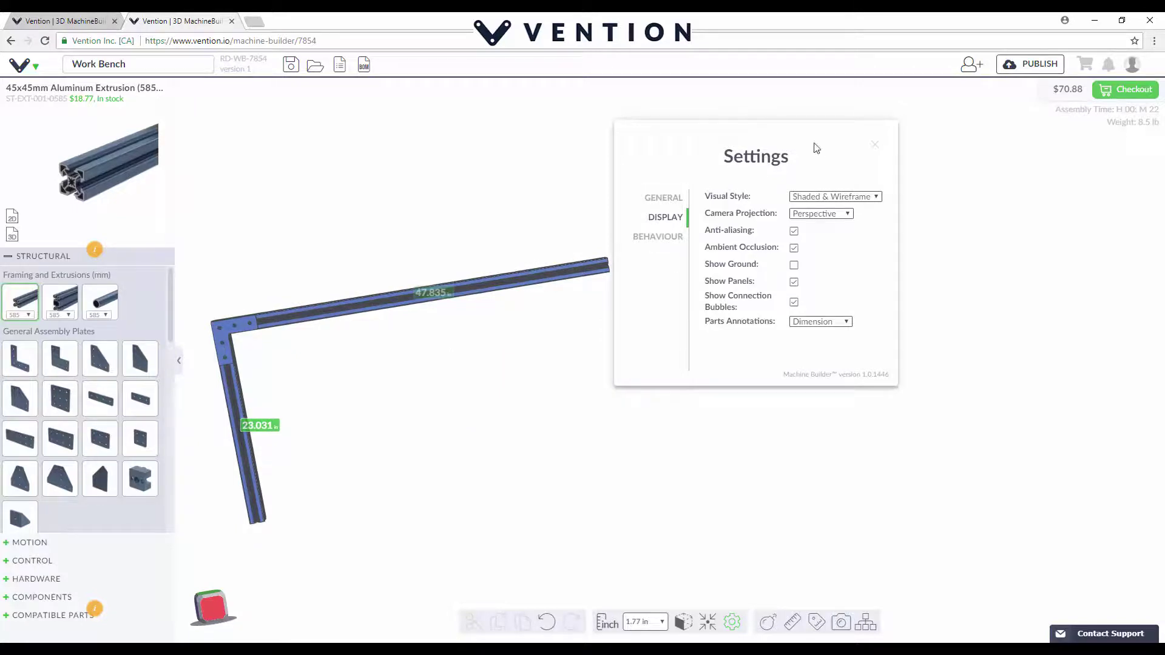
left_click(670, 202)
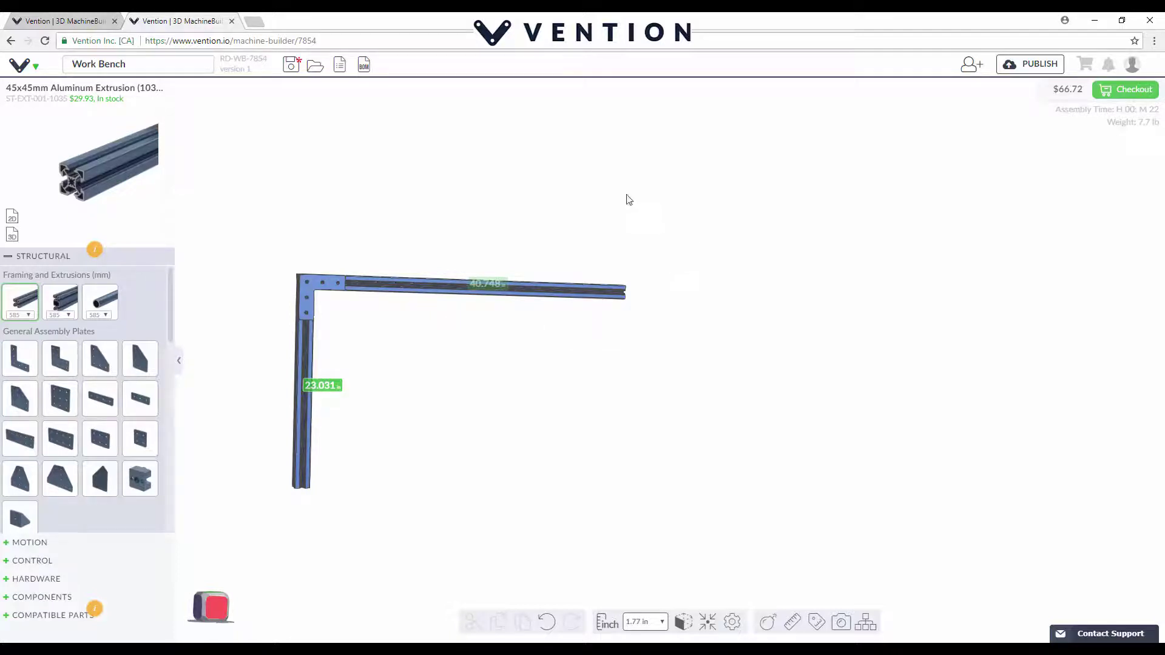
Step: Switch to the other browser tab with the more complete Work Bench frame and view it from several angles
left_click(67, 23)
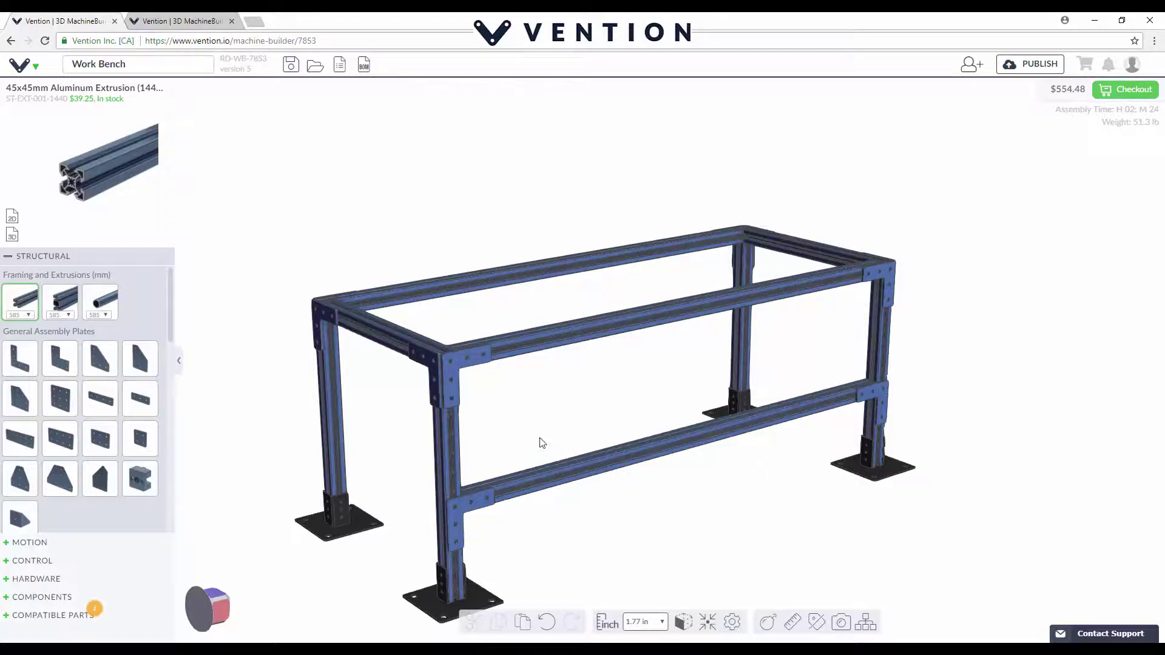
mouse_move(598, 522)
left_mouse_down()
mouse_move(629, 516)
mouse_move(607, 514)
left_mouse_up()
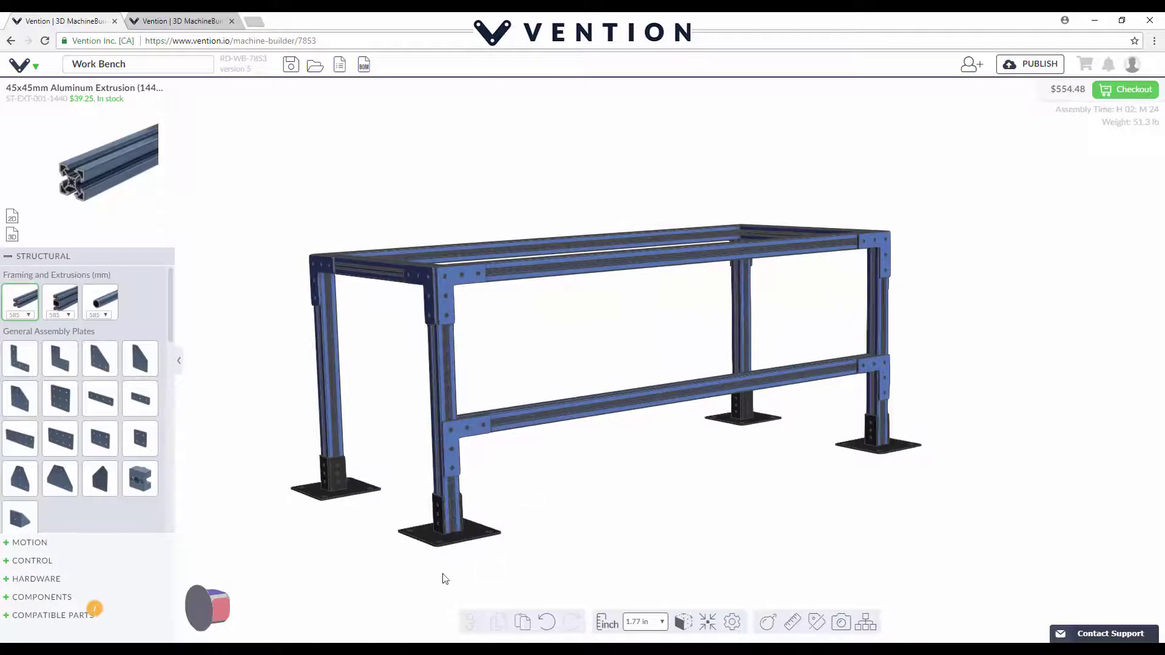
left_click_drag(798, 477, 806, 486)
left_click_drag(754, 554, 748, 527)
right_click_drag(747, 527, 734, 455)
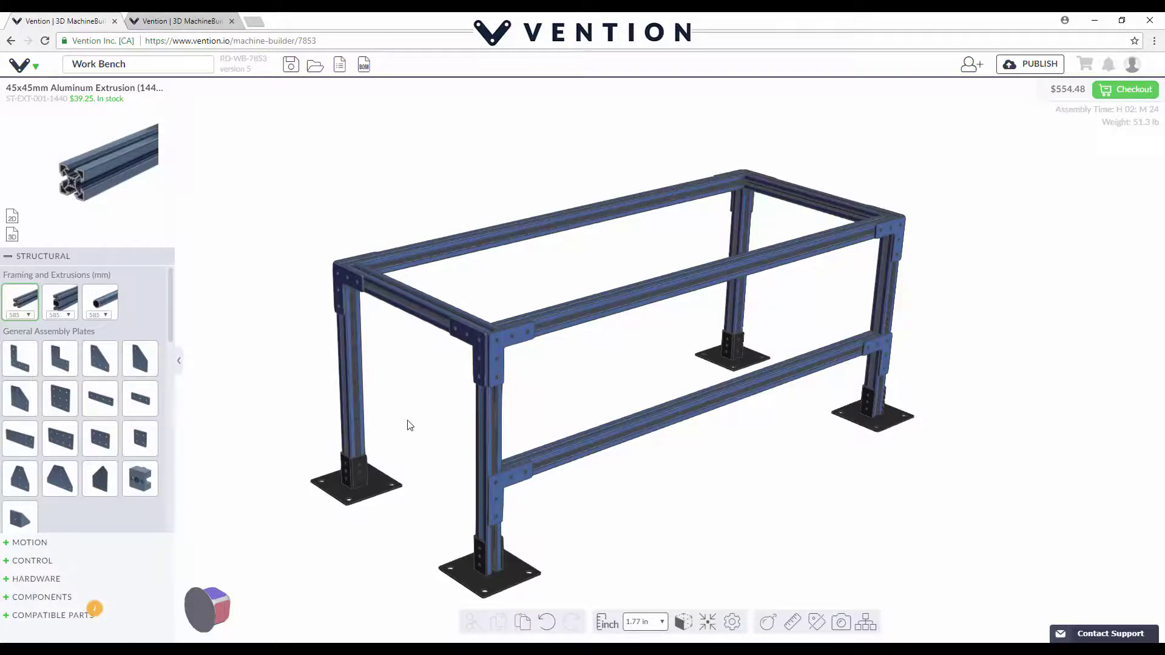
left_click_drag(406, 421, 436, 316)
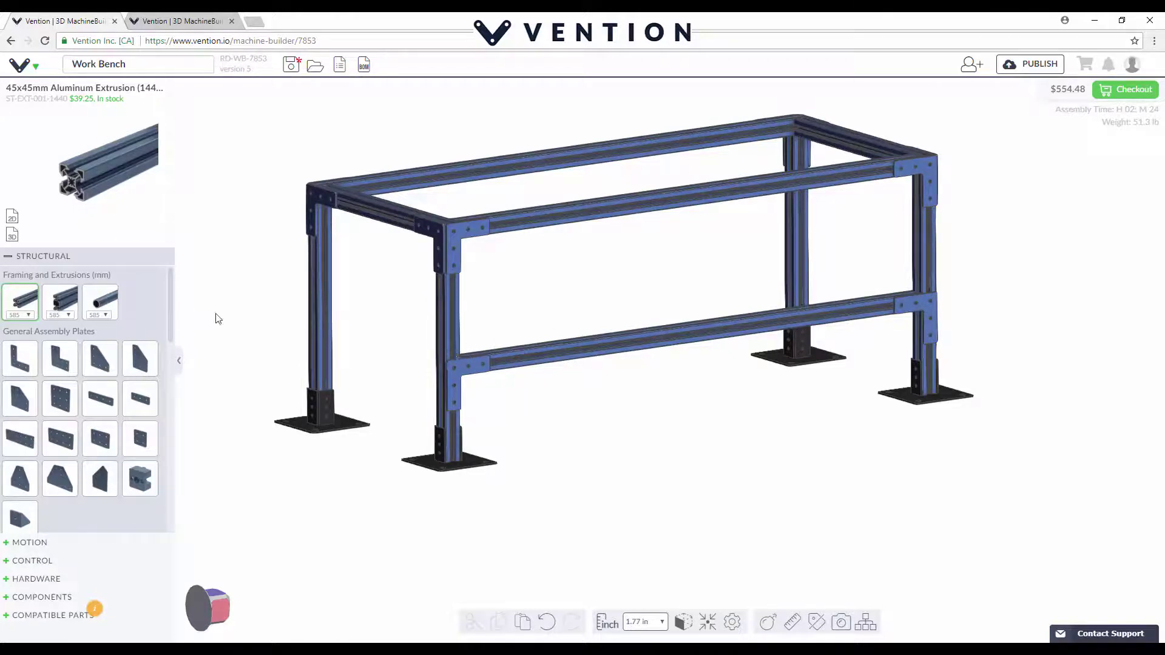
Step: Add a 45x45mm crossbar between the rear legs, stretch it to 1440 mm, and join both ends with L-shaped assembly plates
left_click(15, 308)
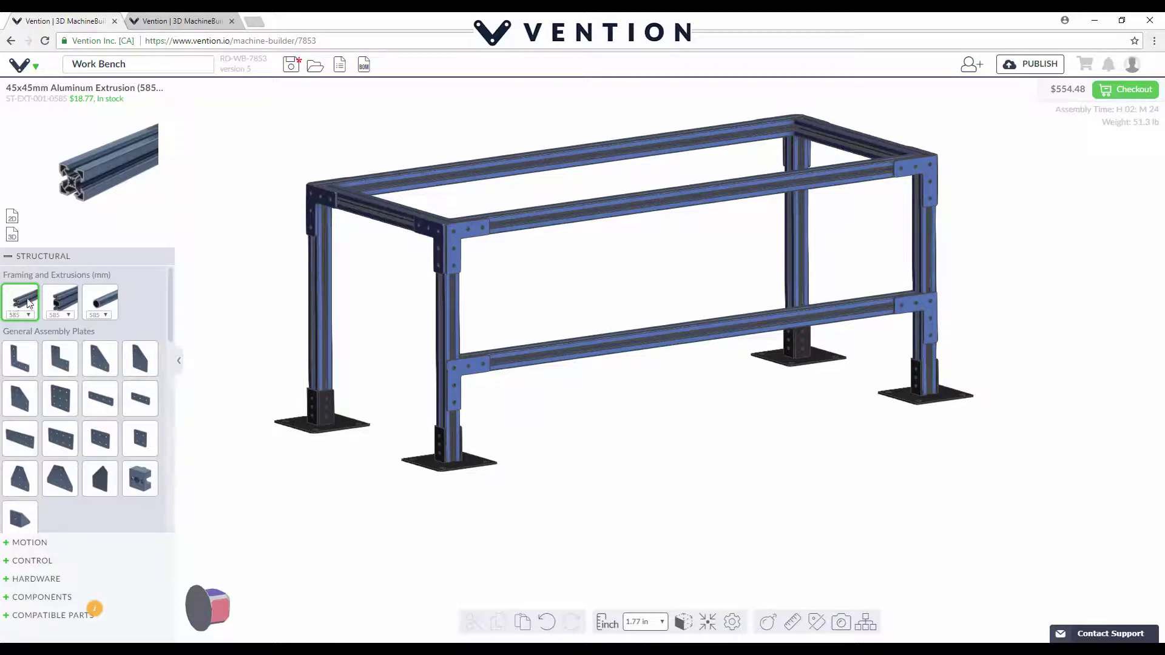
left_click_drag(26, 306, 789, 279)
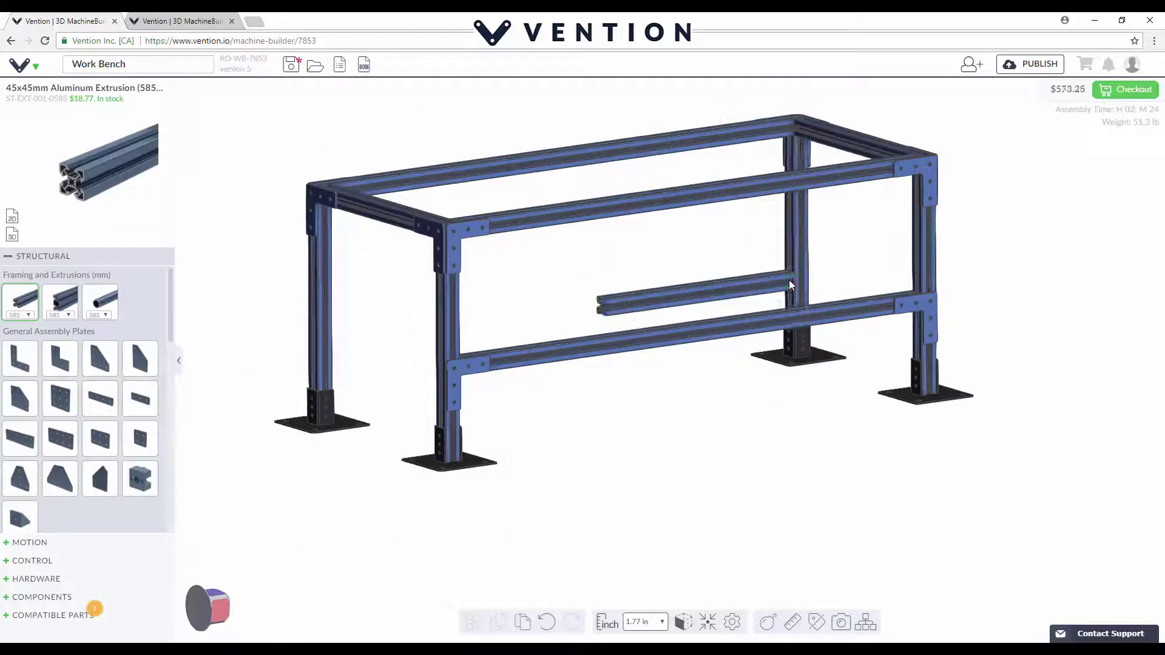
left_click(619, 302)
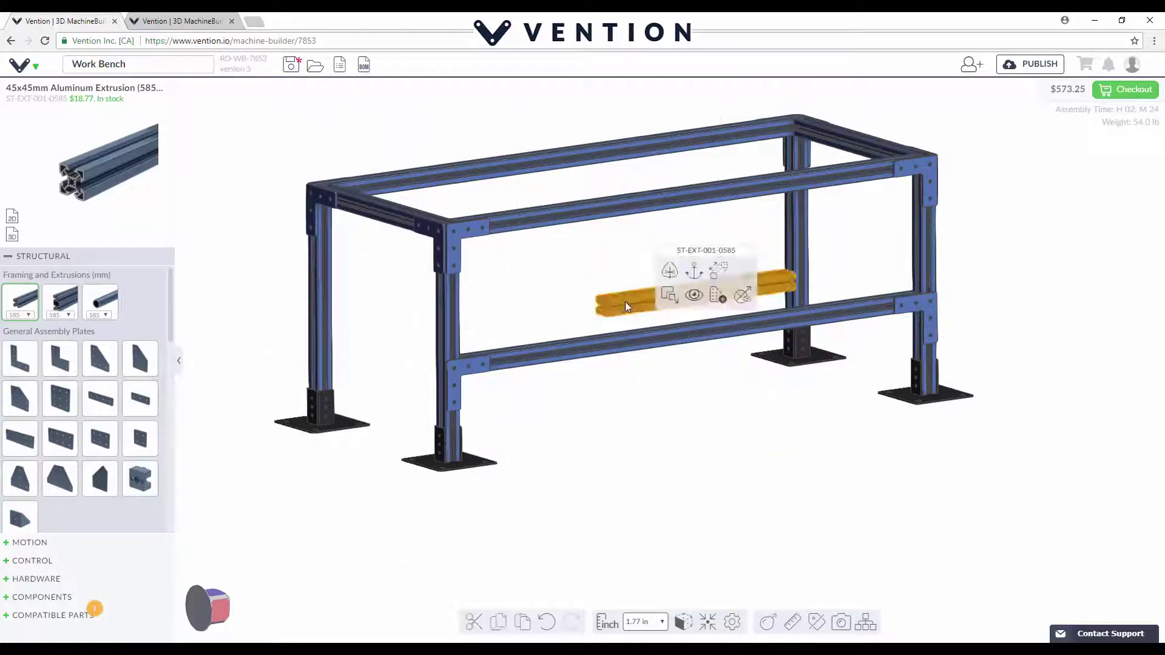
left_click(718, 269)
left_click_drag(575, 316, 292, 334)
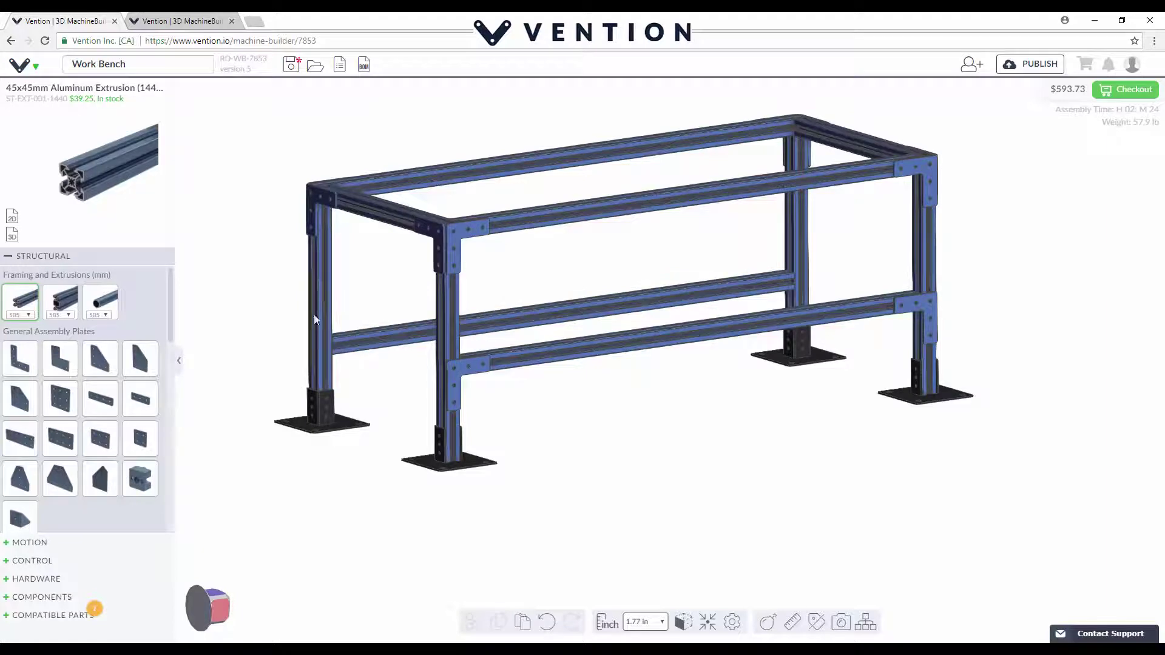
left_click_drag(20, 358, 328, 345)
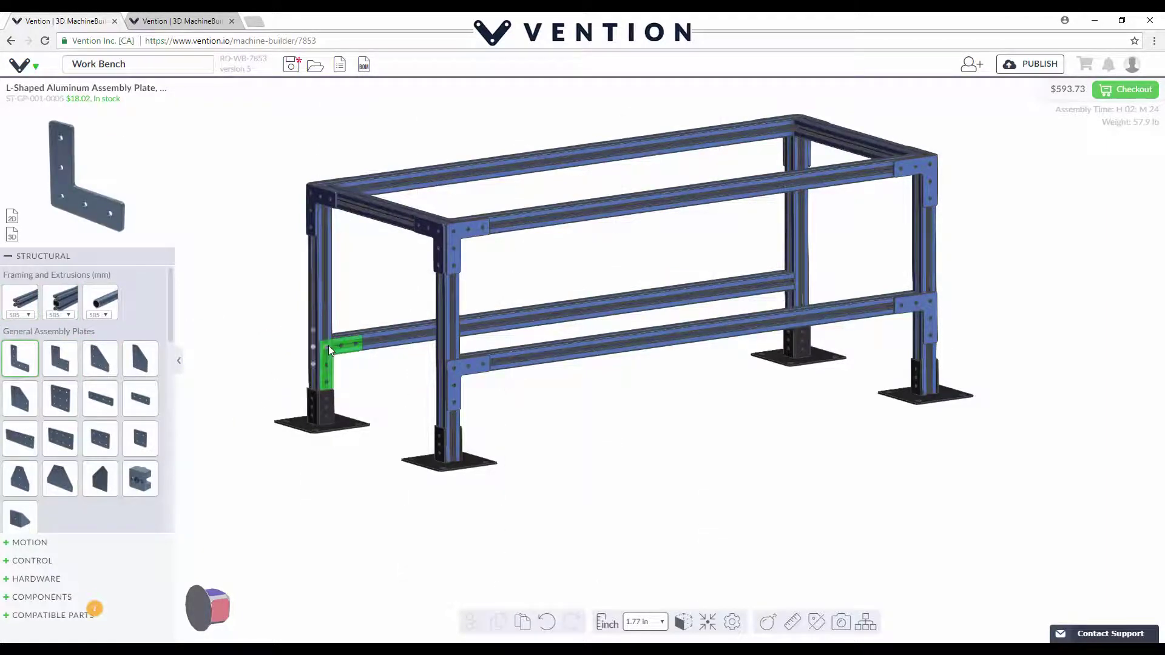
left_click_drag(24, 364, 803, 282)
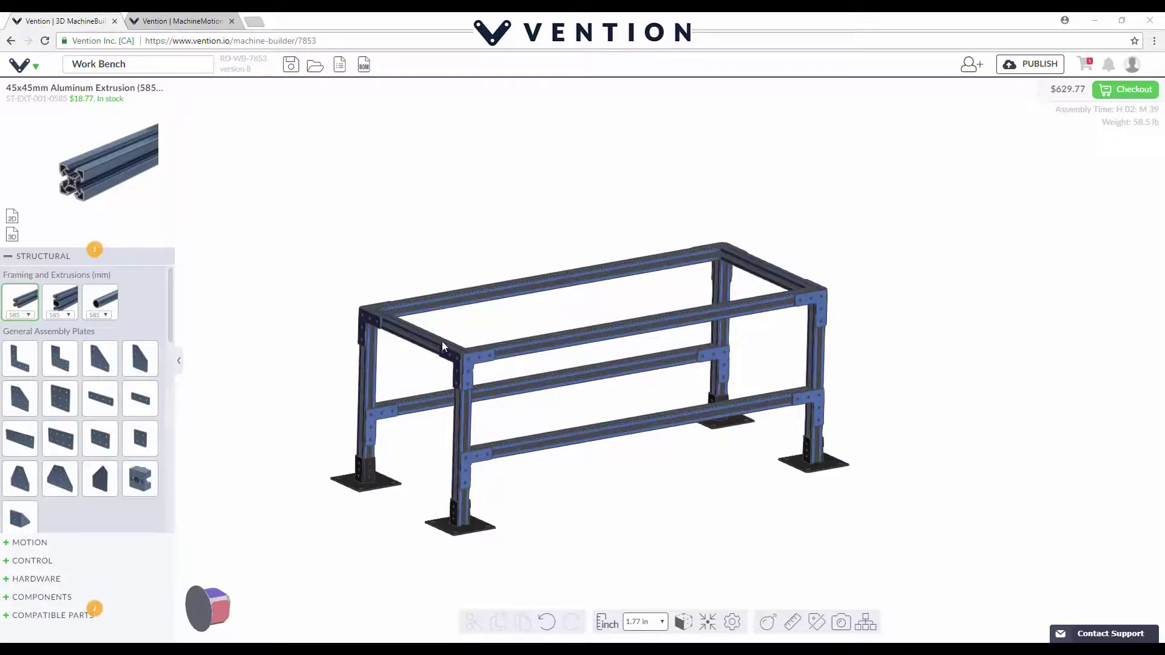
Step: Create a Black HDPE tabletop panel from the four top frame extrusions, positioned Outside
left_click(421, 334)
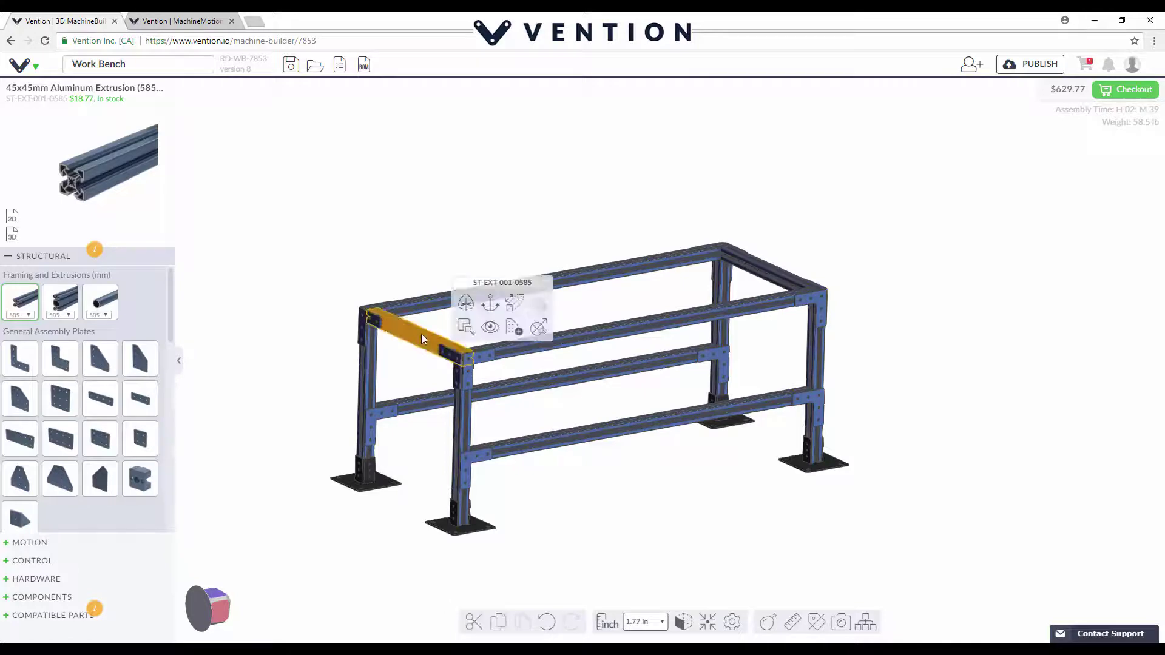
left_click(434, 304, "ctrl")
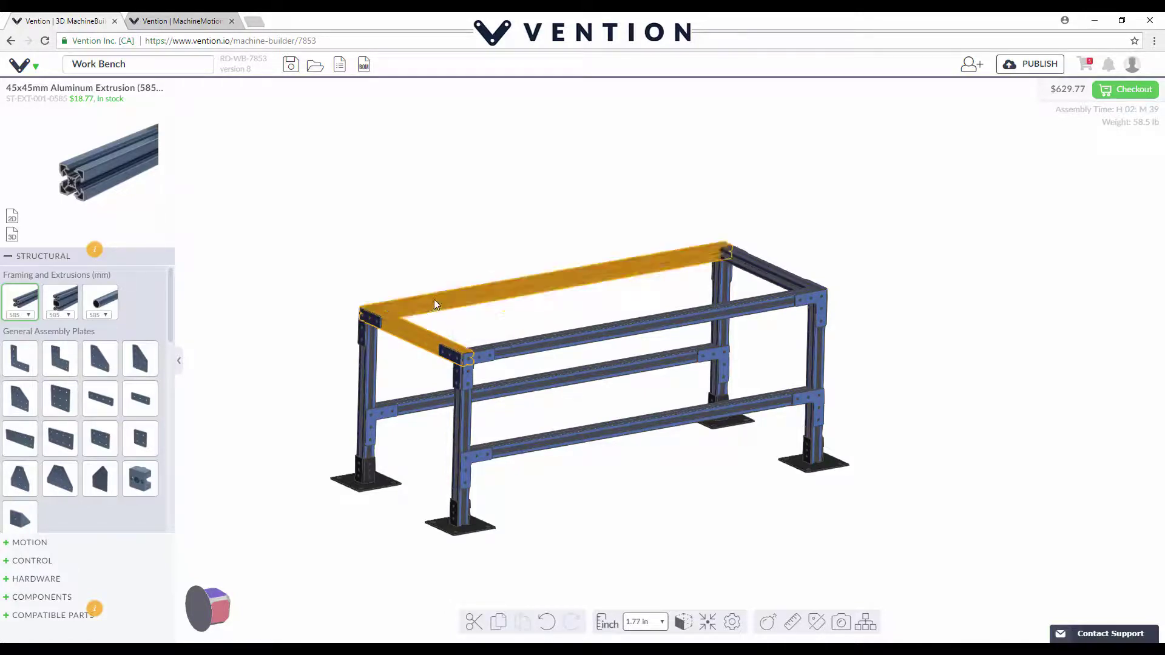
left_click(731, 265, "ctrl")
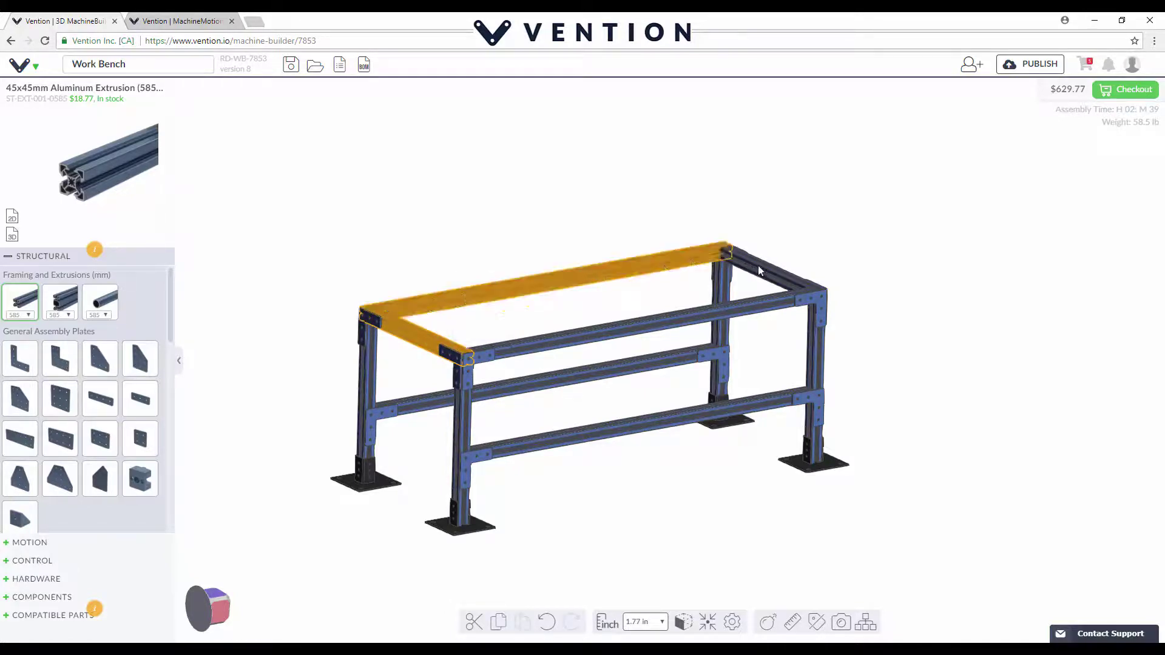
left_click(731, 313, "ctrl")
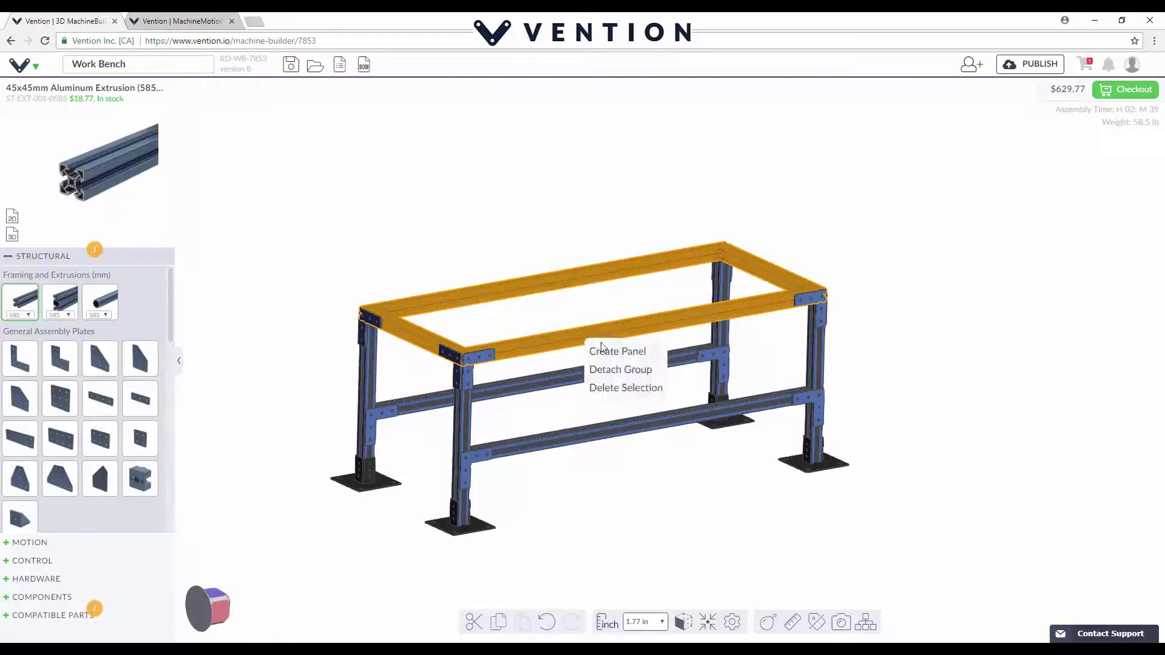
left_click(638, 355)
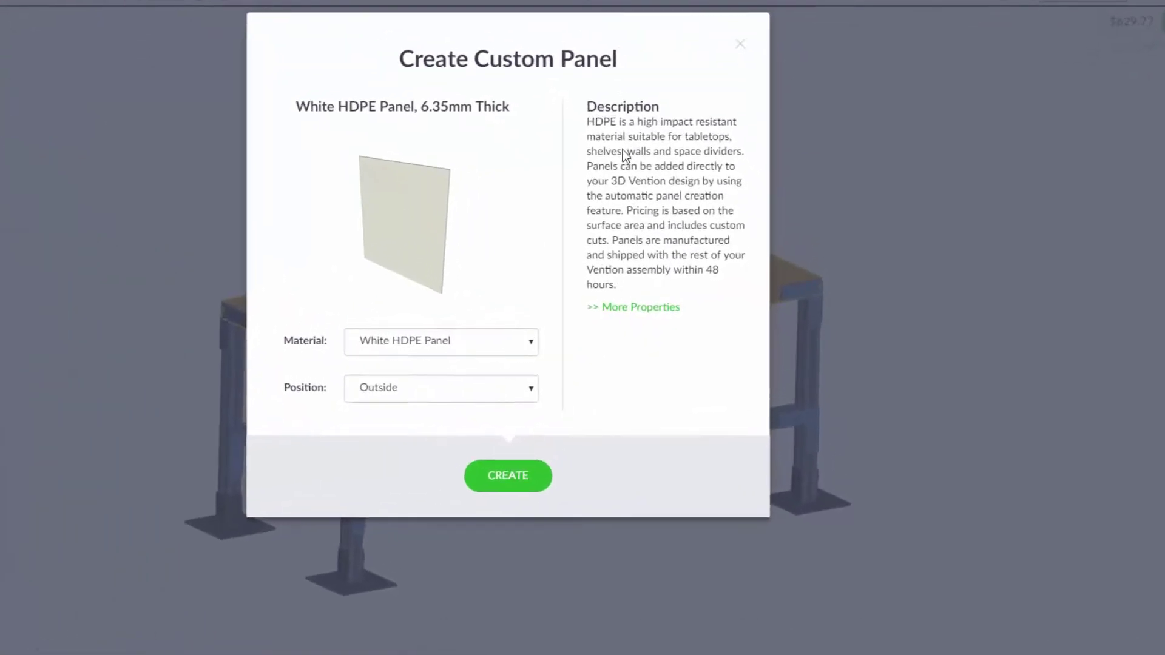
left_click(459, 348)
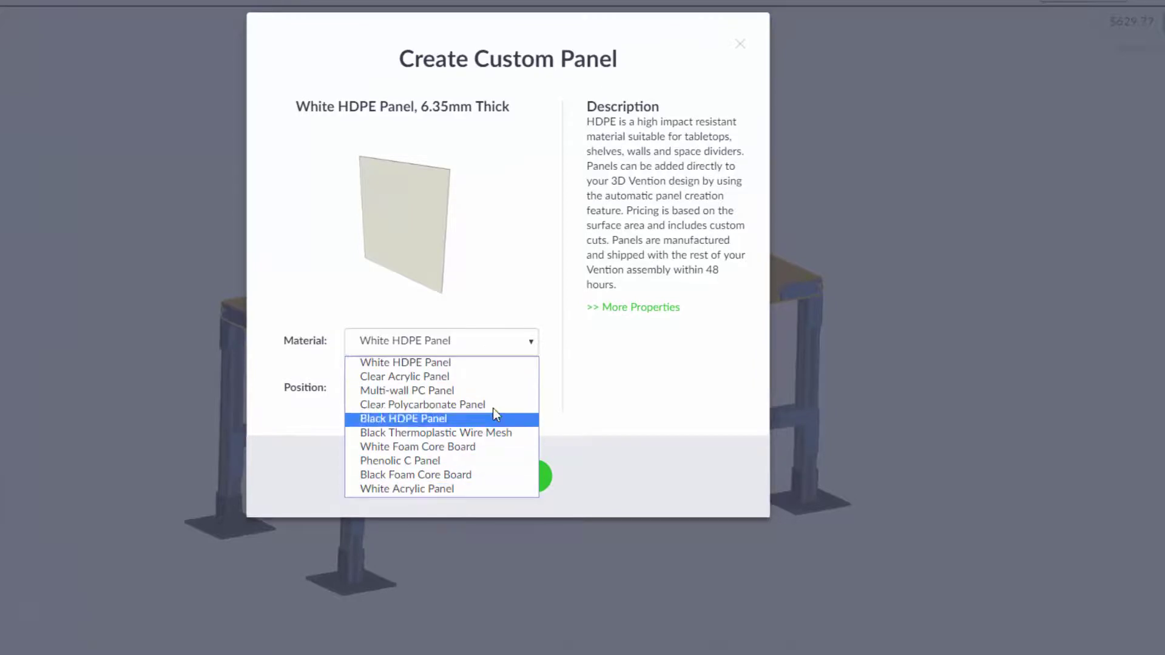
left_click(458, 419)
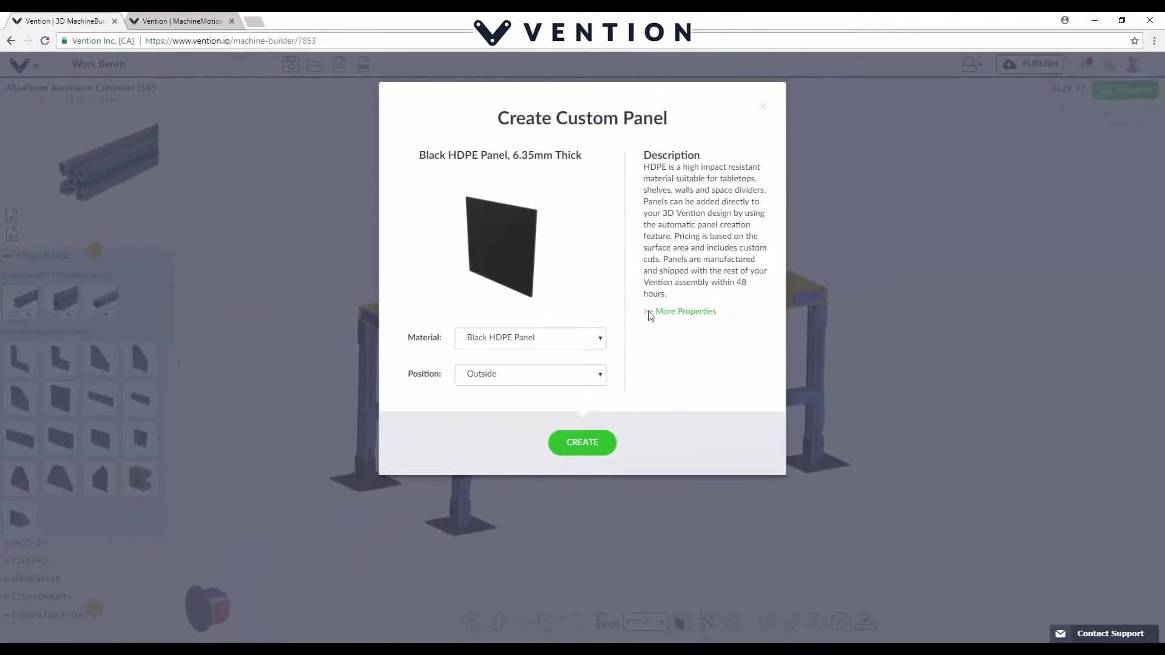
left_click(598, 446)
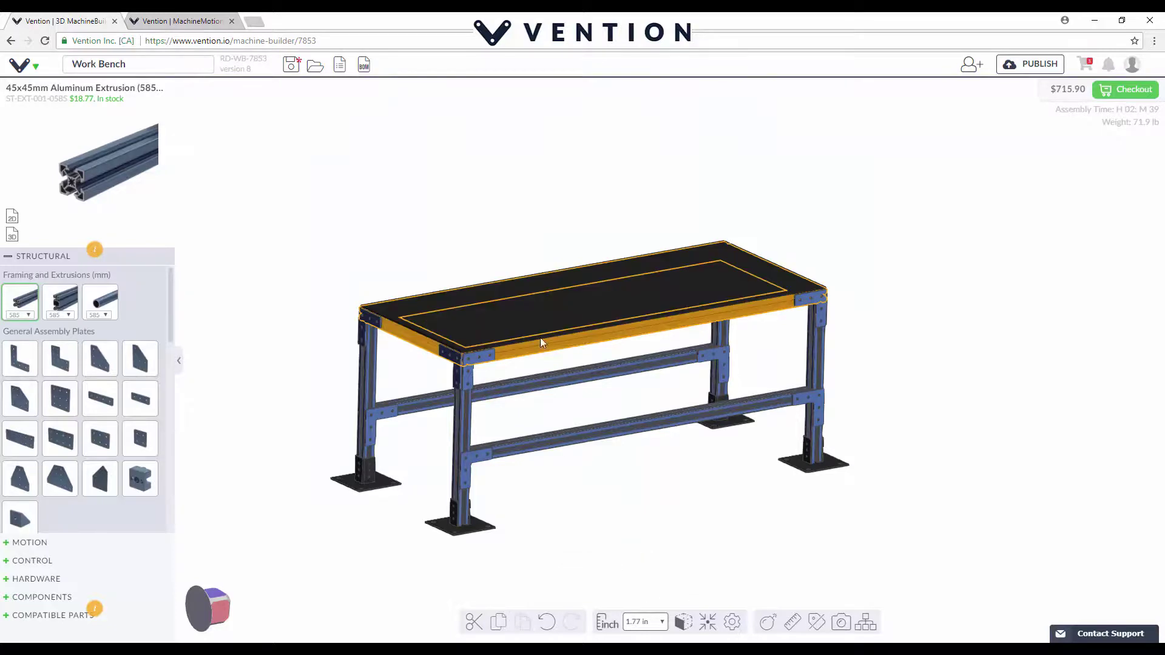
left_click(416, 237)
Step: Save a thumbnail of the assembly, zoomed out and positioned so the whole bench fits in the frame
mouse_move(533, 357)
left_mouse_down()
mouse_move(494, 317)
mouse_move(528, 355)
left_mouse_up()
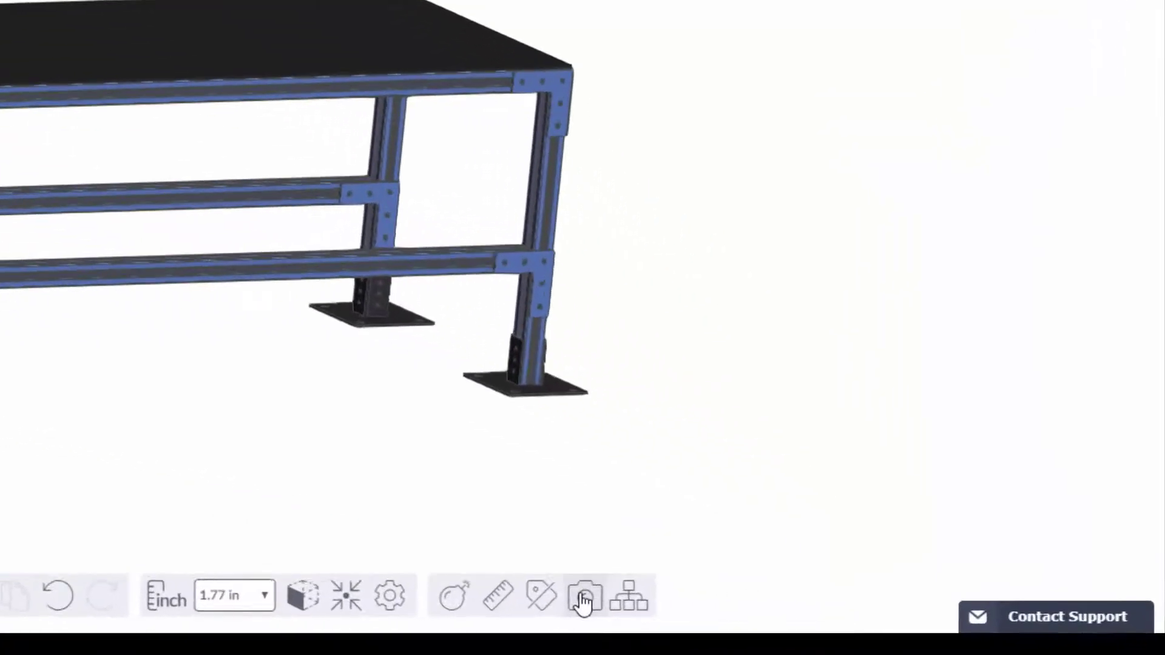
left_click(584, 599)
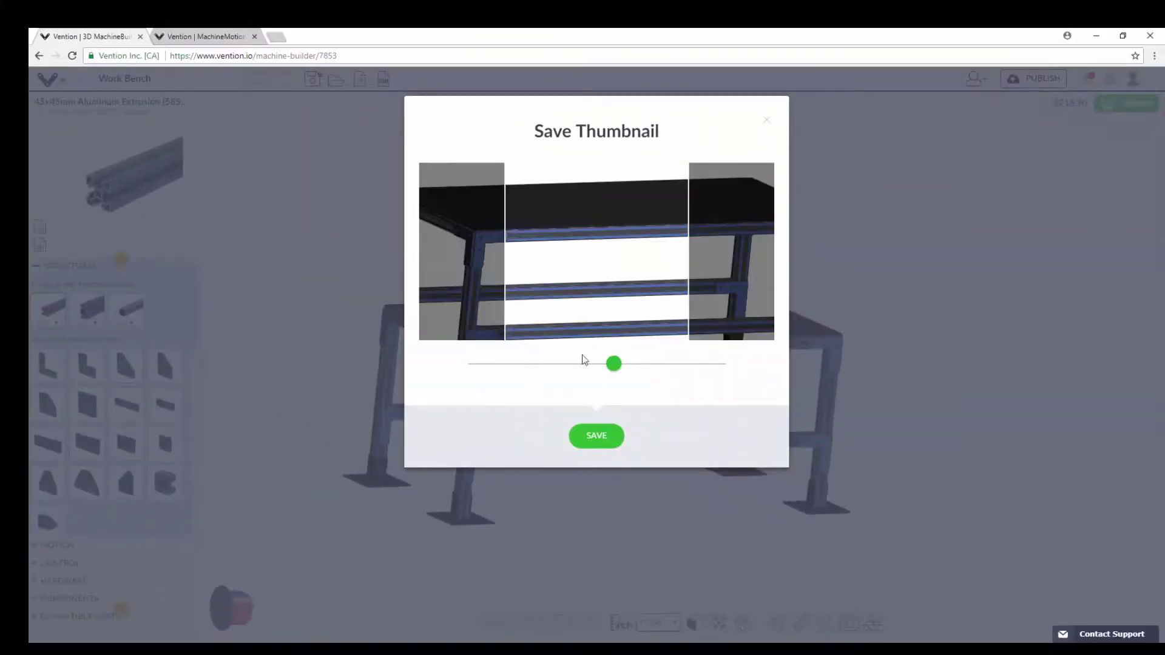
left_click_drag(614, 364, 522, 363)
left_click_drag(543, 296, 555, 269)
left_click_drag(527, 368, 478, 363)
left_click_drag(551, 285, 555, 272)
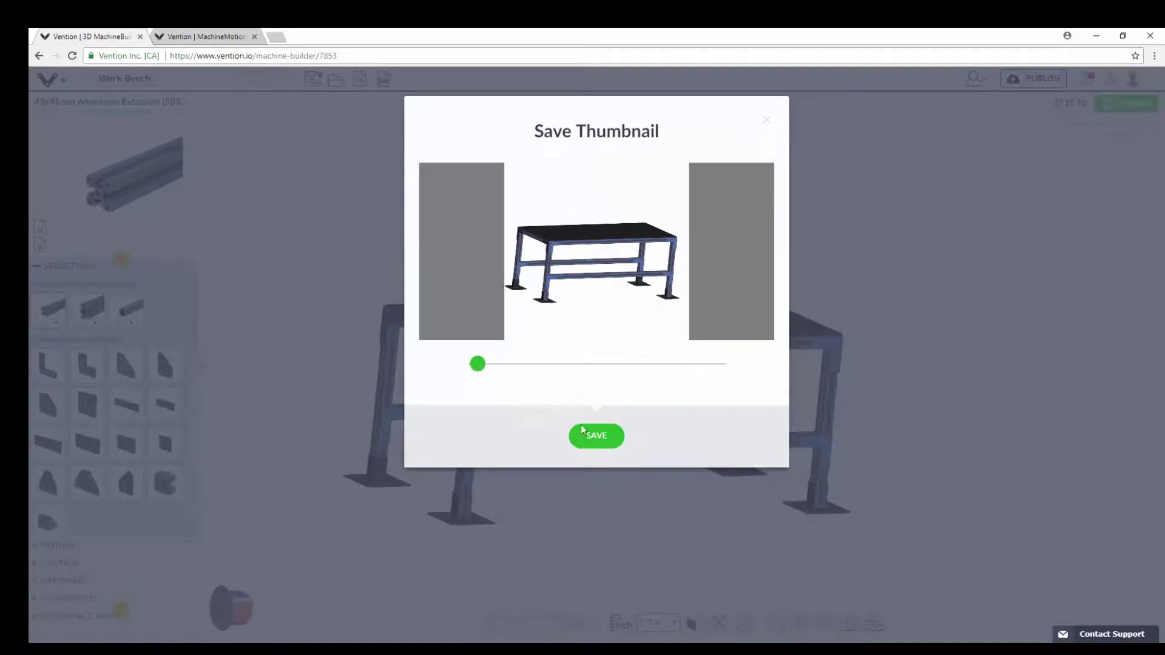
left_click(599, 433)
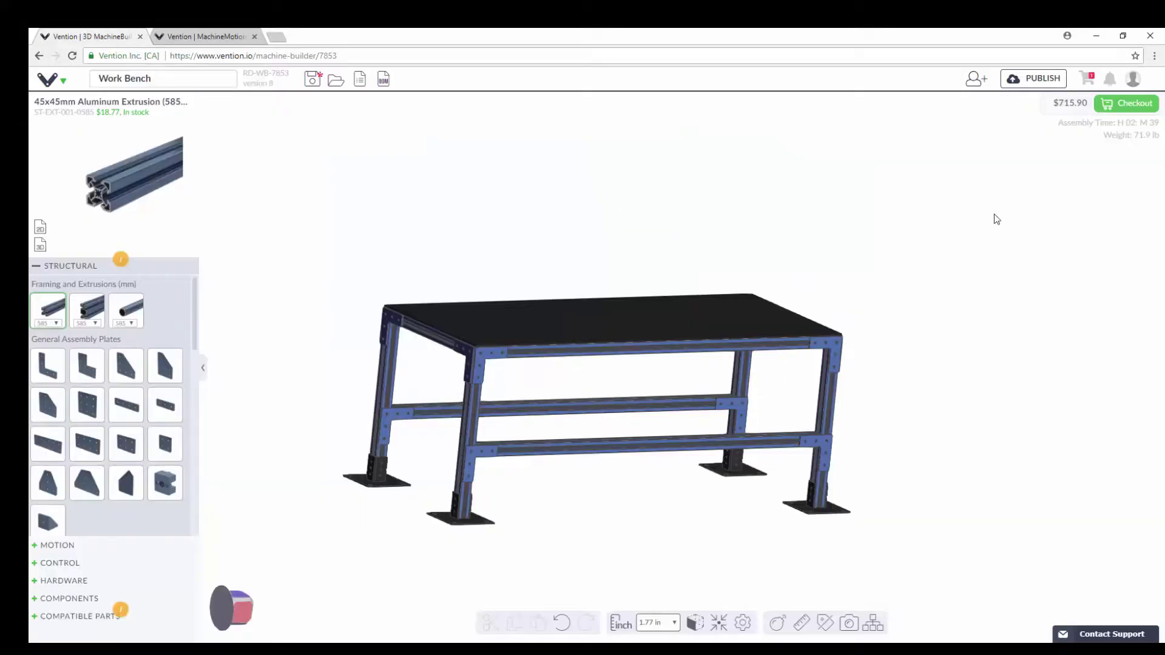
Step: Proceed to checkout and expand the Work Bench's bill of material to review its items
left_click(1122, 106)
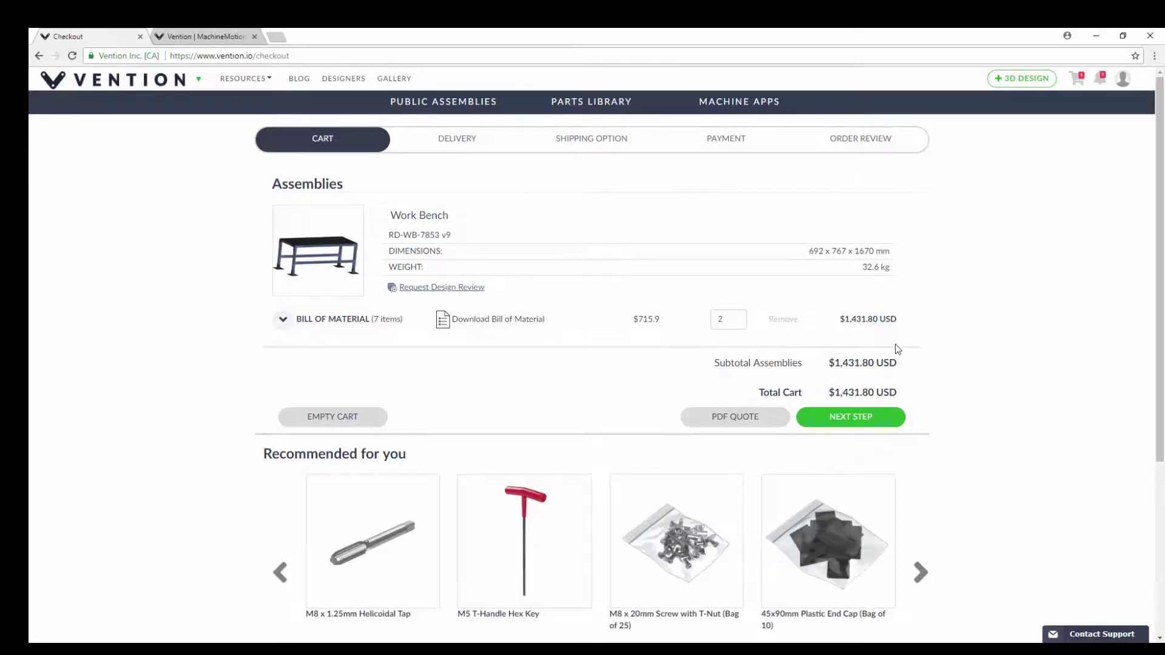
left_click(284, 321)
scroll(362, 318, "down", 2)
scroll(681, 296, "down", 2)
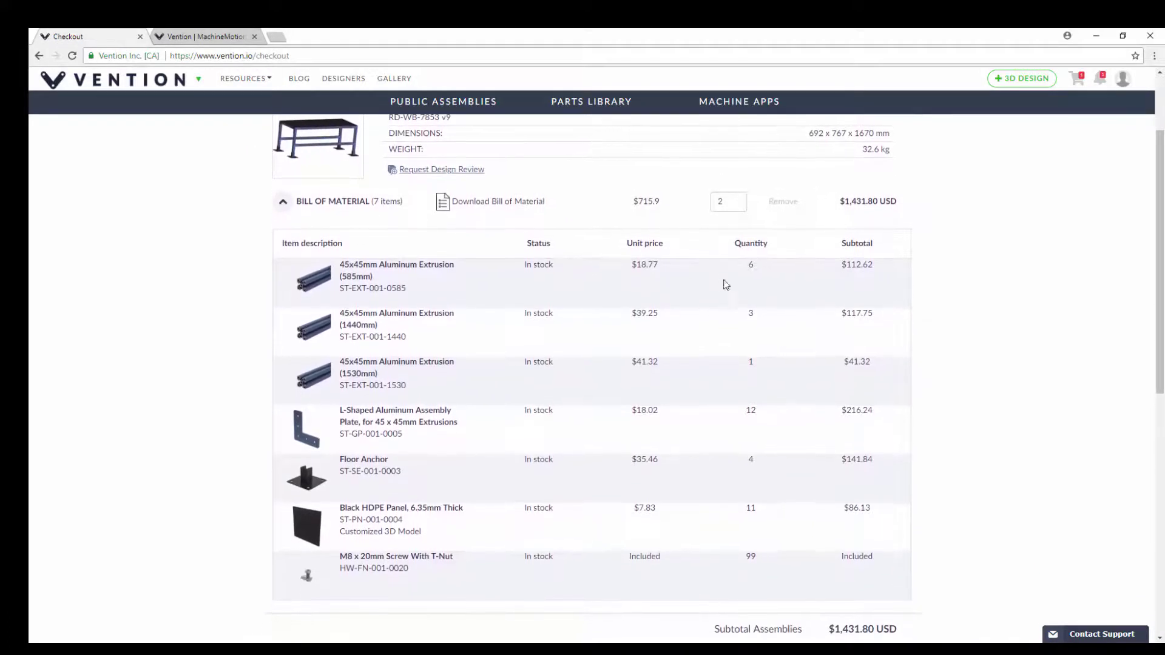
Step: Review the checkout page from the Work Bench's itemized bill of material down to the cart total and recommended products
scroll(726, 284, "down", 2)
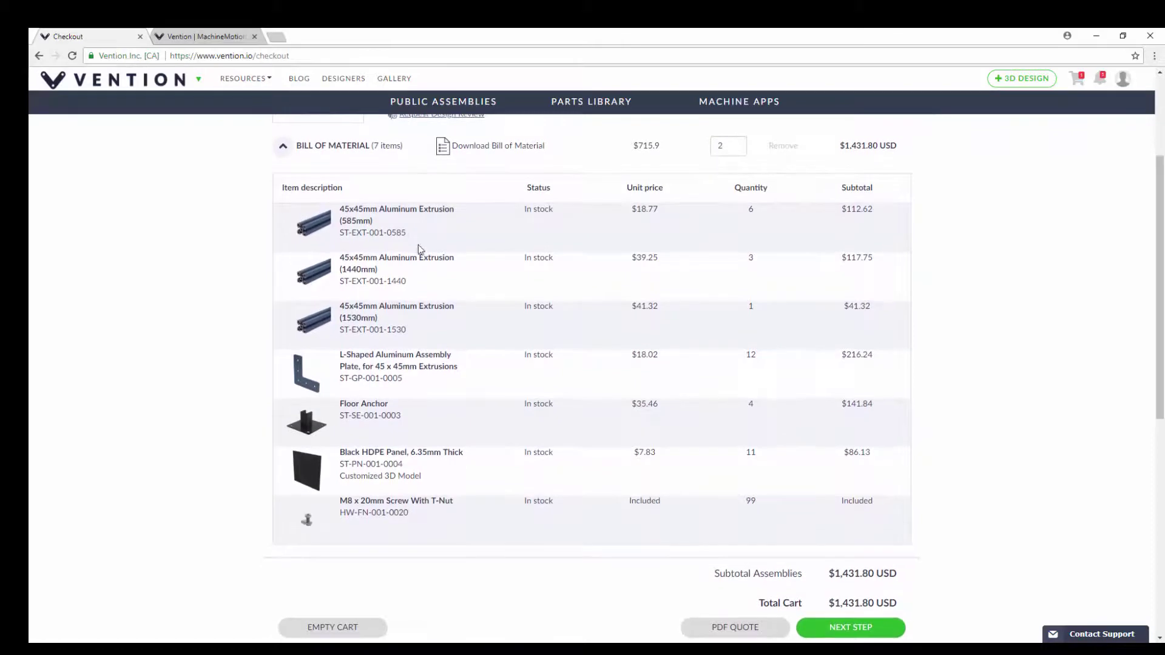
scroll(676, 346, "down", 4)
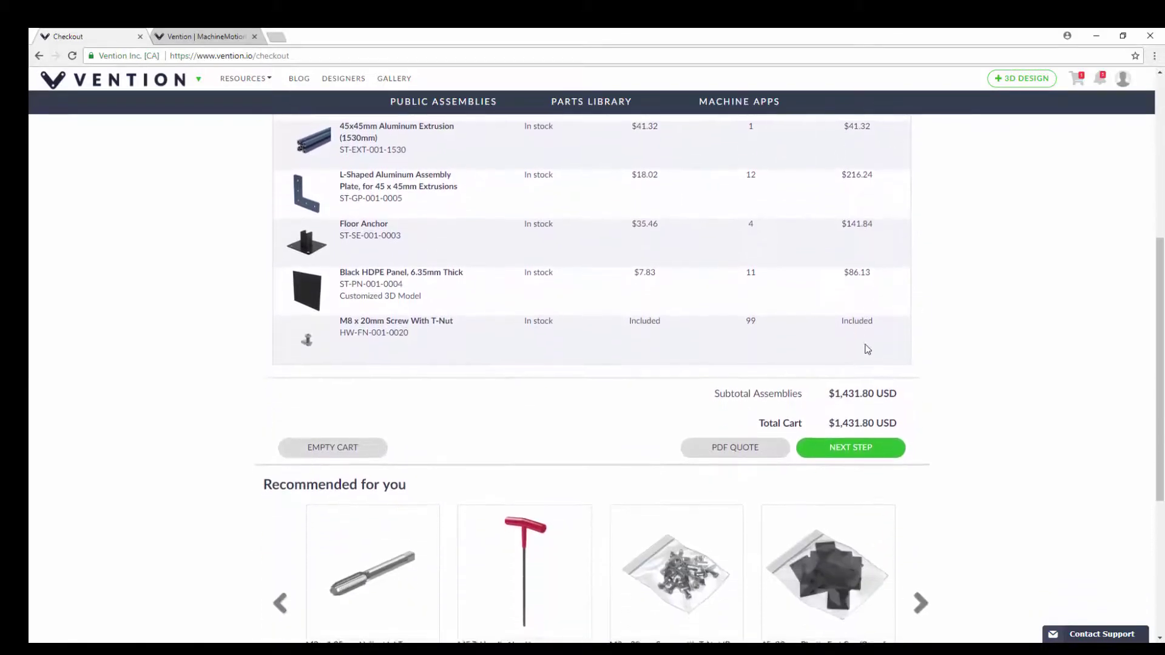
scroll(949, 424, "up", 4)
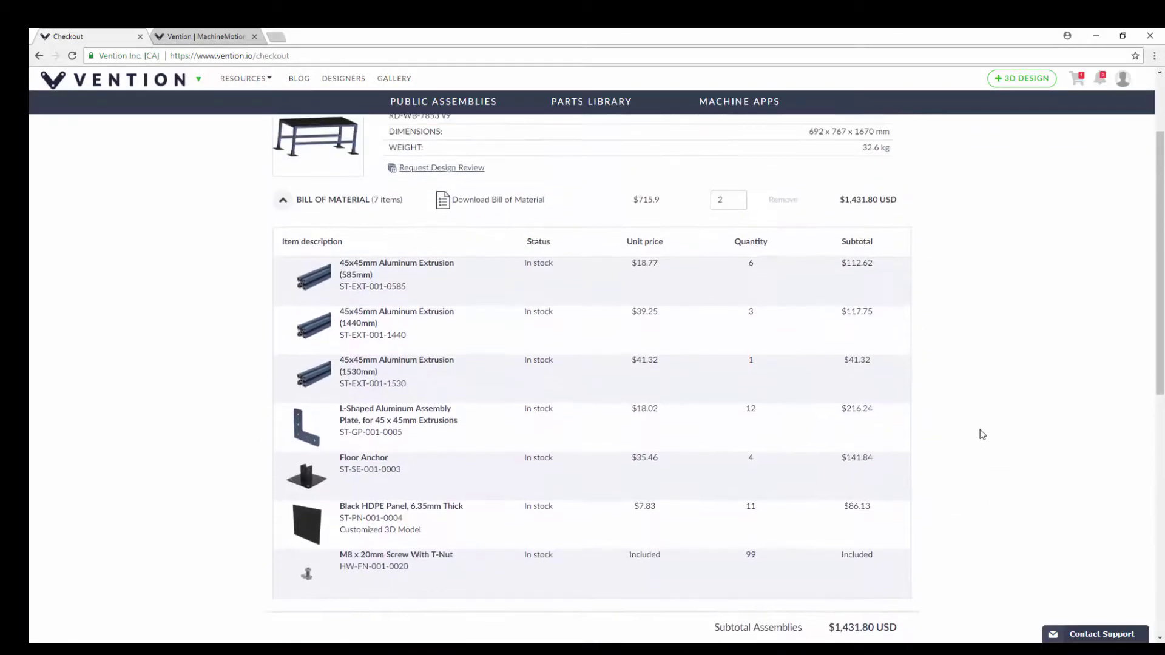
scroll(941, 309, "up", 2)
scroll(886, 469, "down", 6)
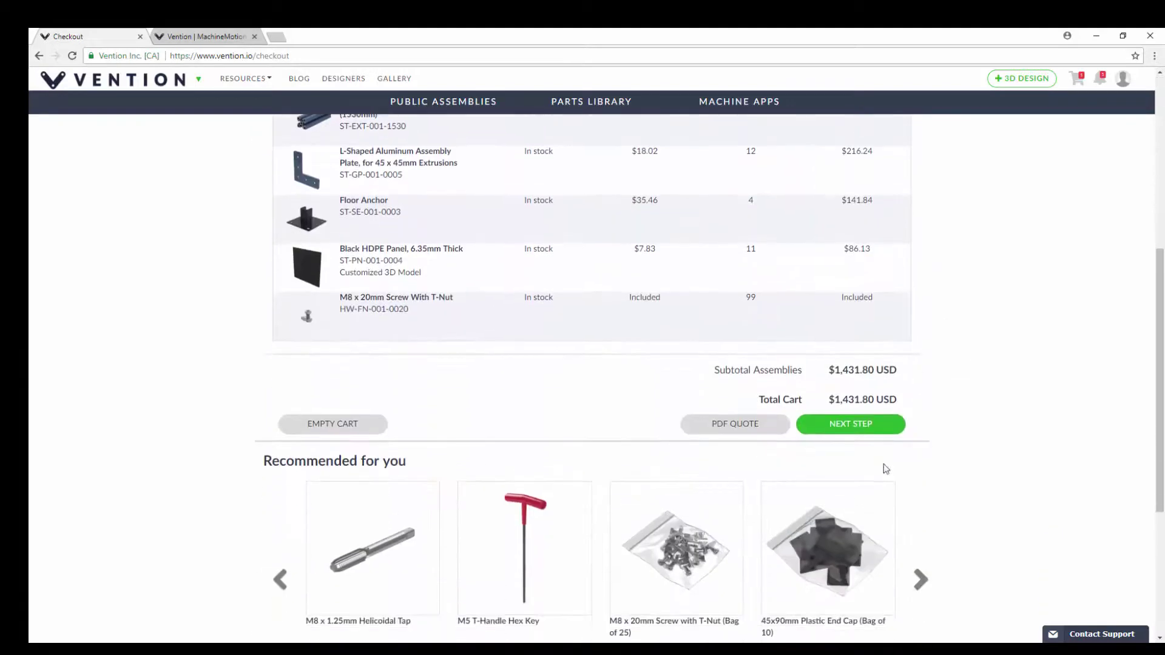
scroll(697, 372, "up", 6)
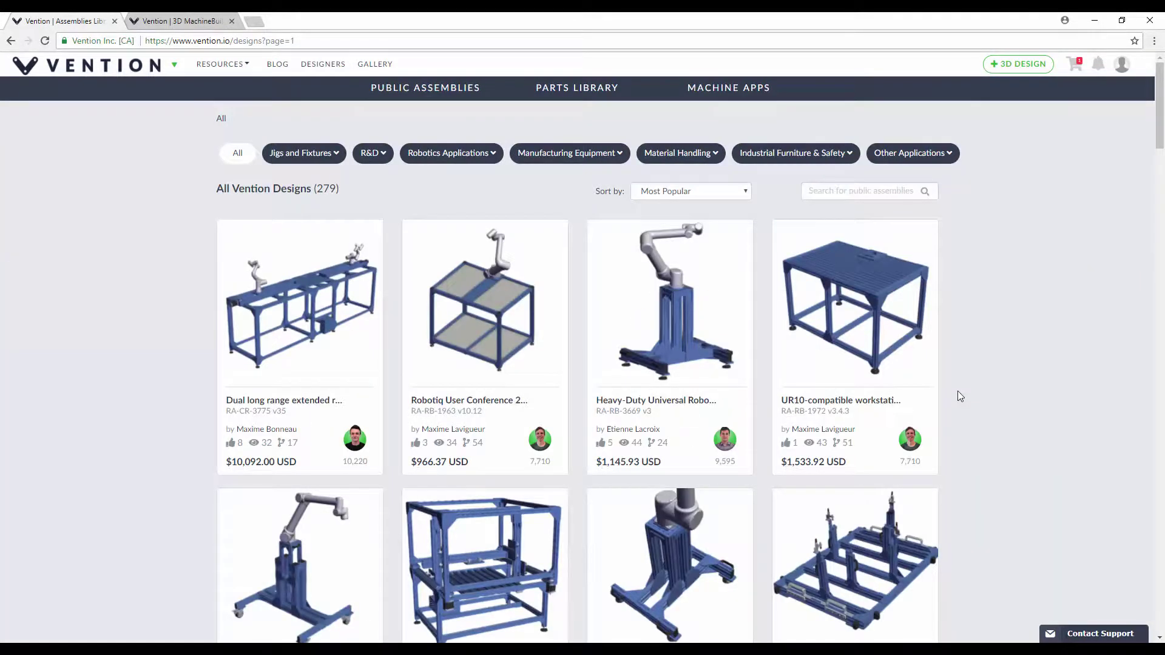
Step: Browse the public assemblies library, sorted by Most Popular, to examine the available Vention designs
mouse_move(898, 294)
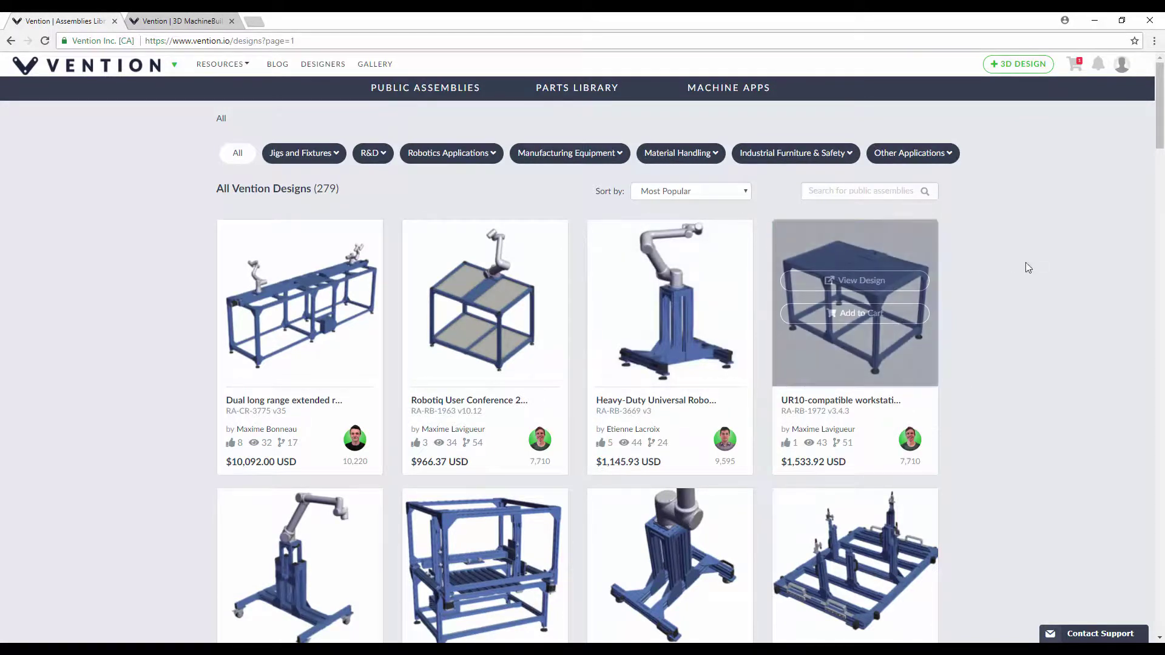
scroll(1026, 261, "down", 2)
scroll(910, 200, "up", 2)
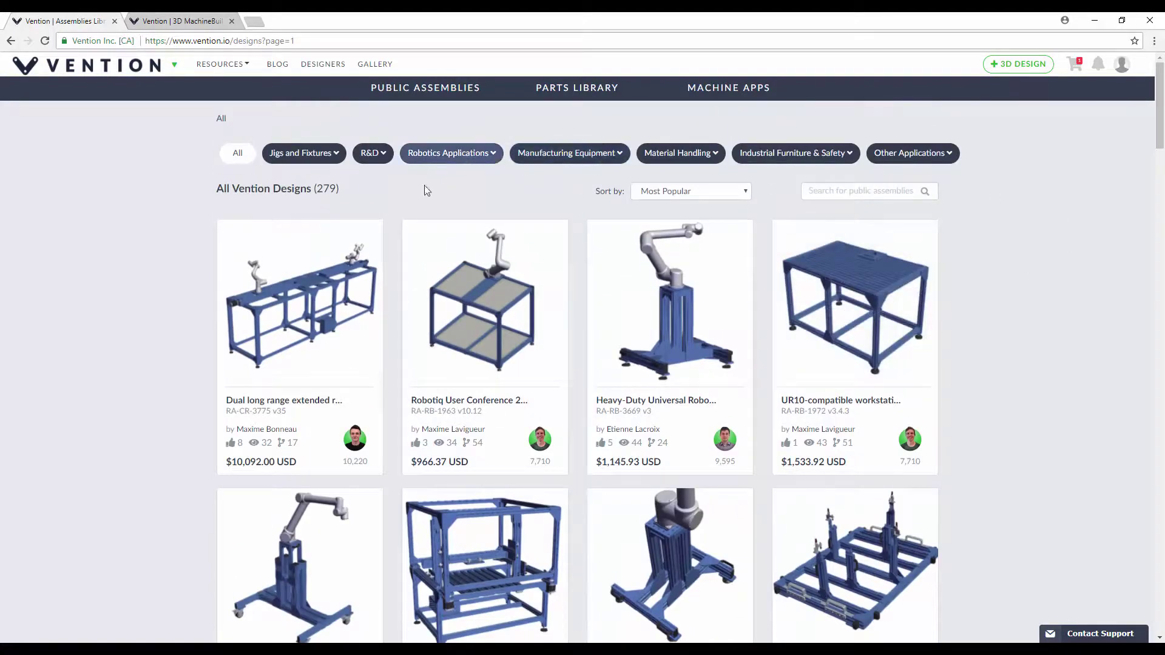
scroll(719, 256, "down", 5)
scroll(976, 342, "down", 9)
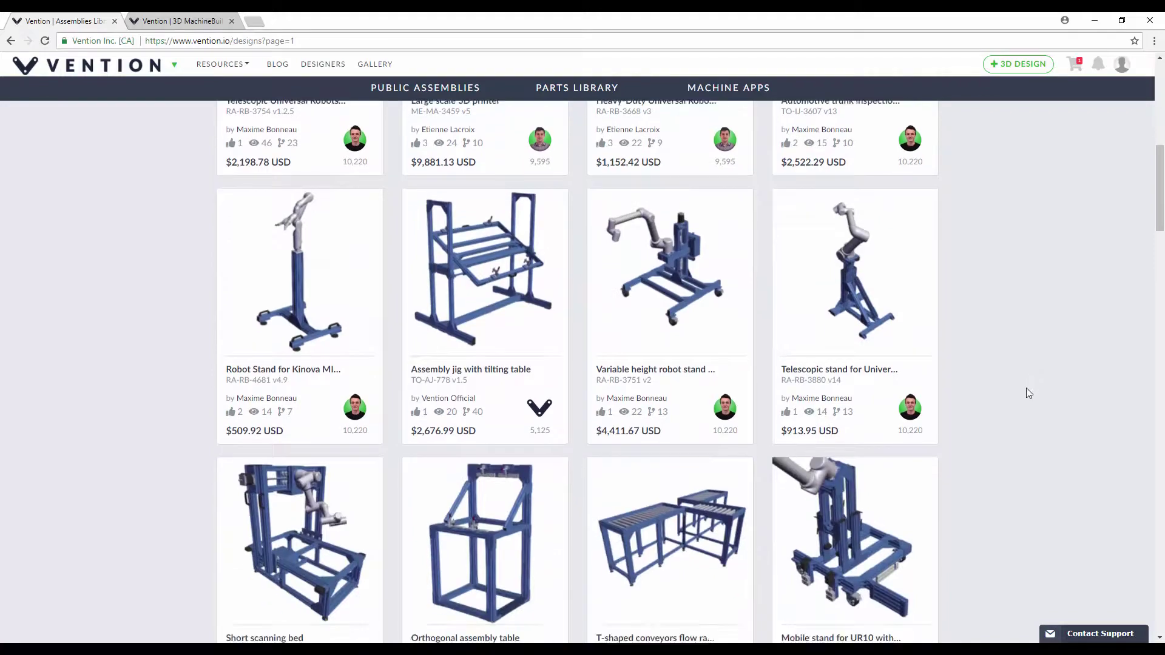
scroll(1038, 430, "down", 5)
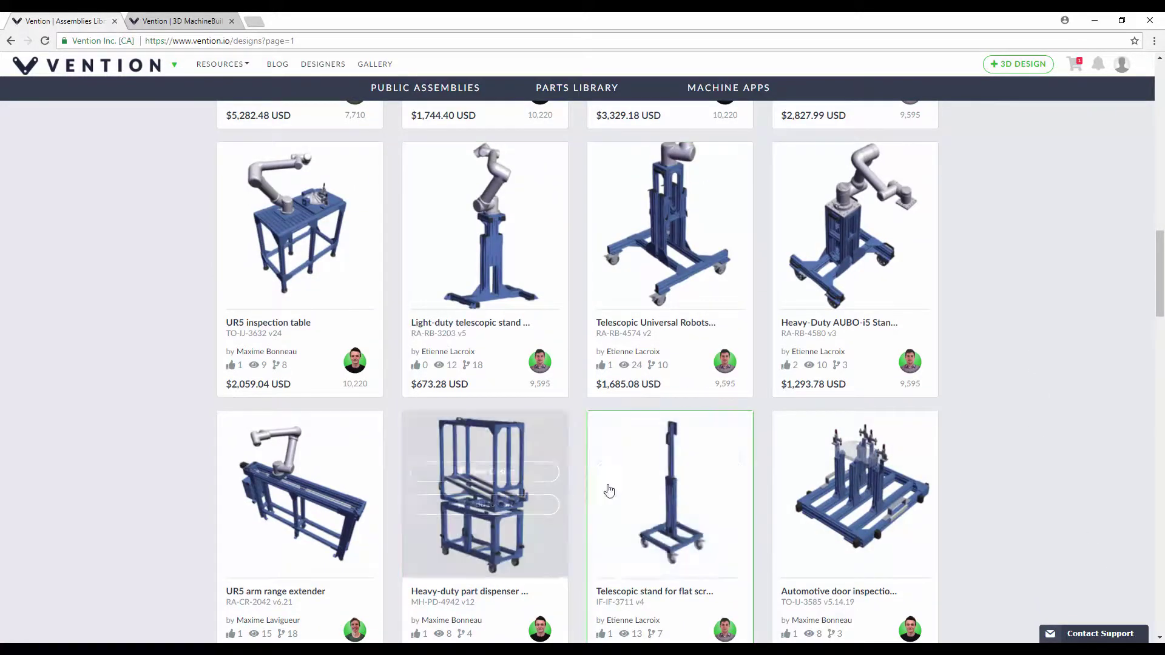
scroll(609, 482, "down", 3)
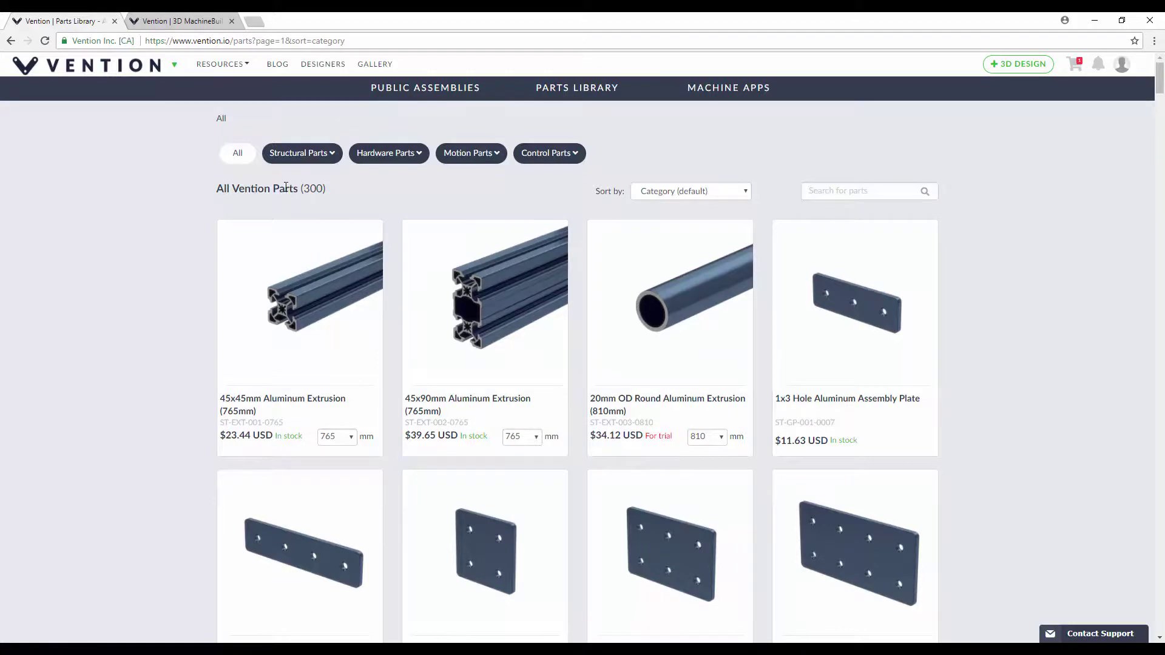
Step: Browse the parts library, sorted by category, to examine the extrusions, assembly plates, mounting blocks and brackets
scroll(146, 242, "down", 5)
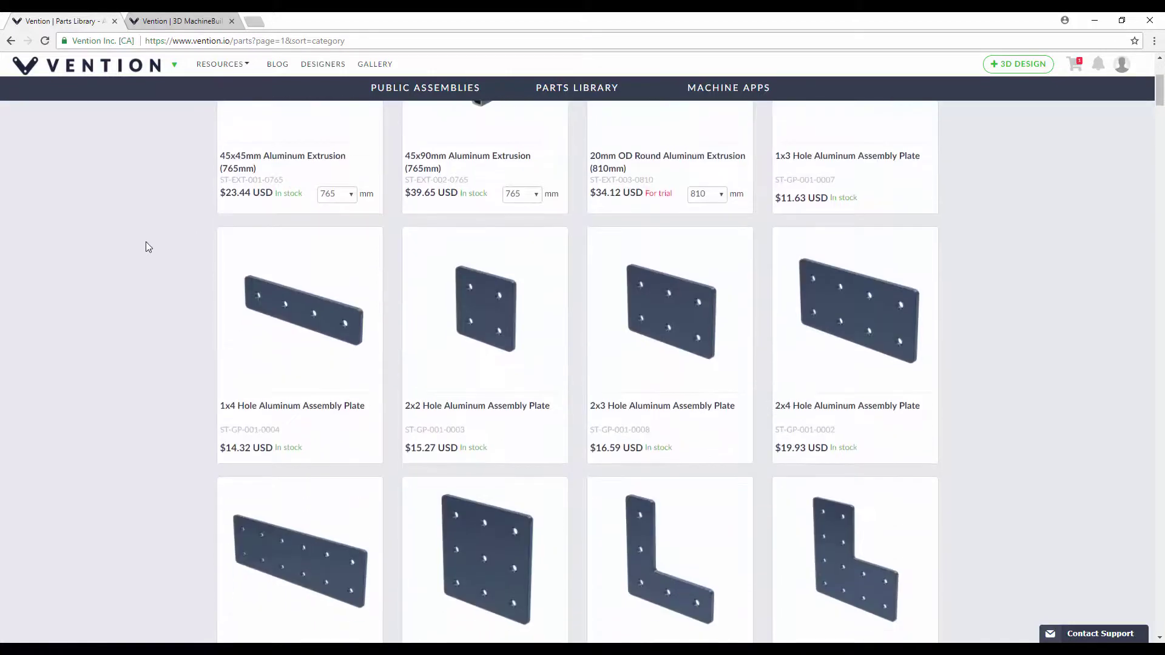
scroll(667, 327, "down", 2)
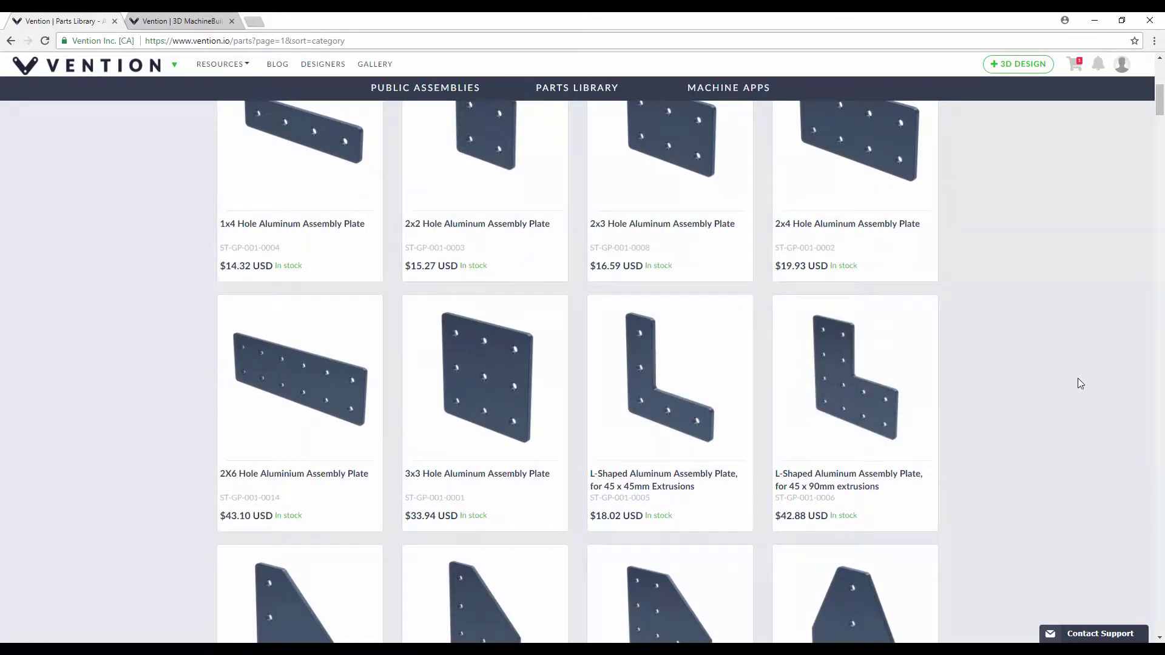
scroll(1077, 377, "down", 3)
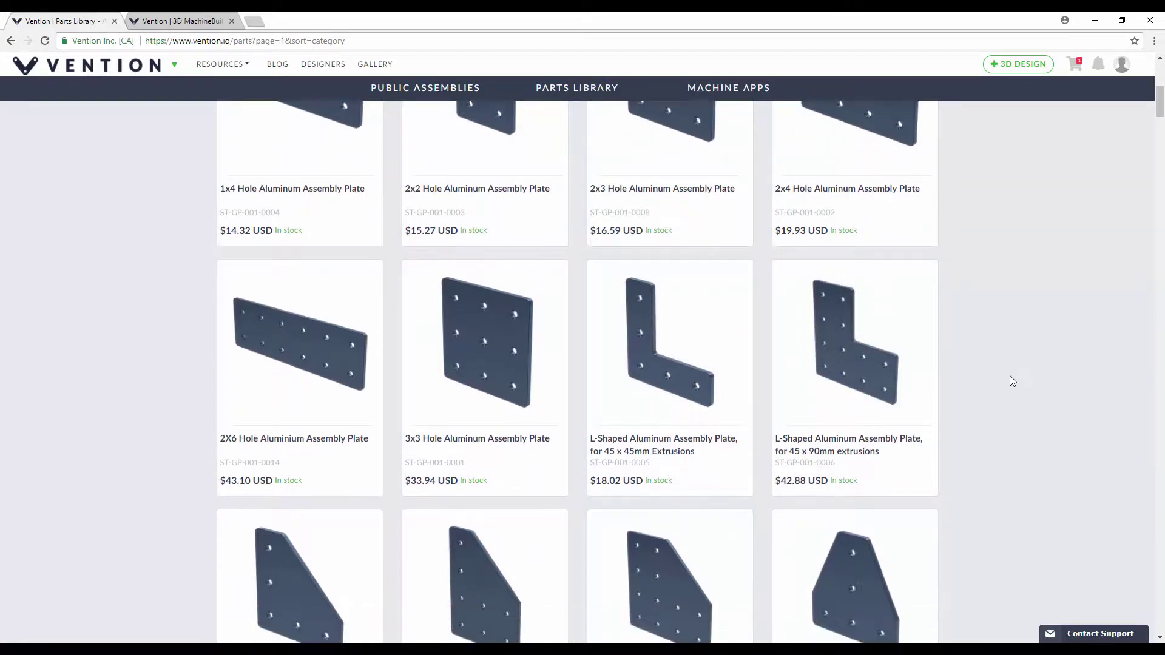
scroll(728, 357, "down", 9)
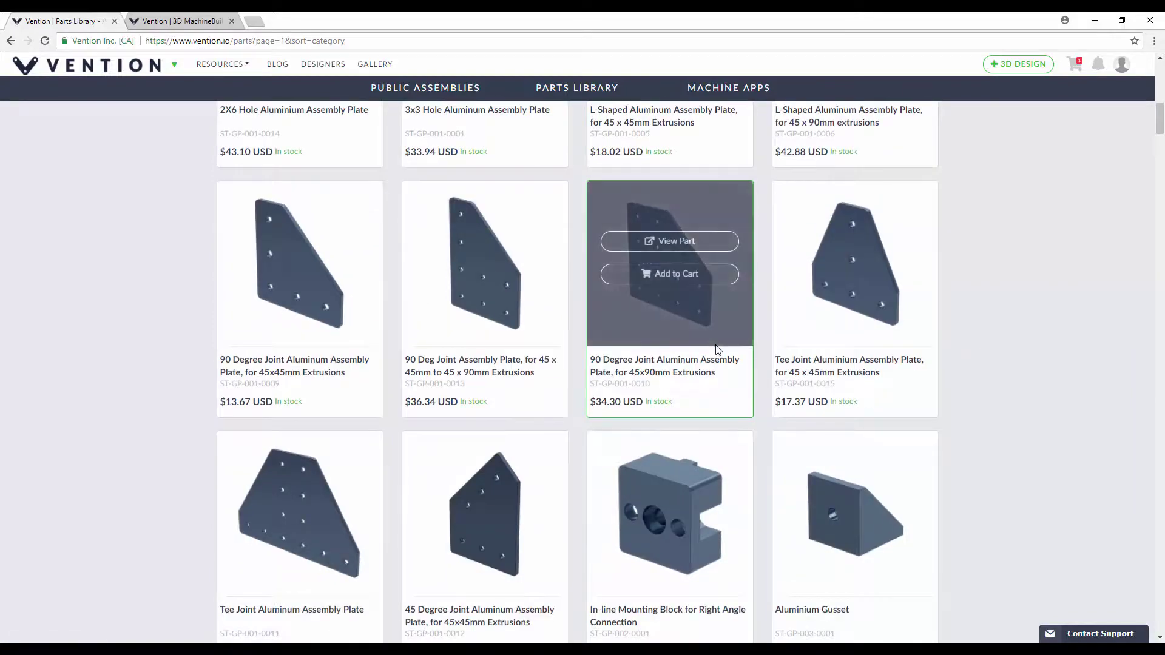
scroll(843, 426, "down", 10)
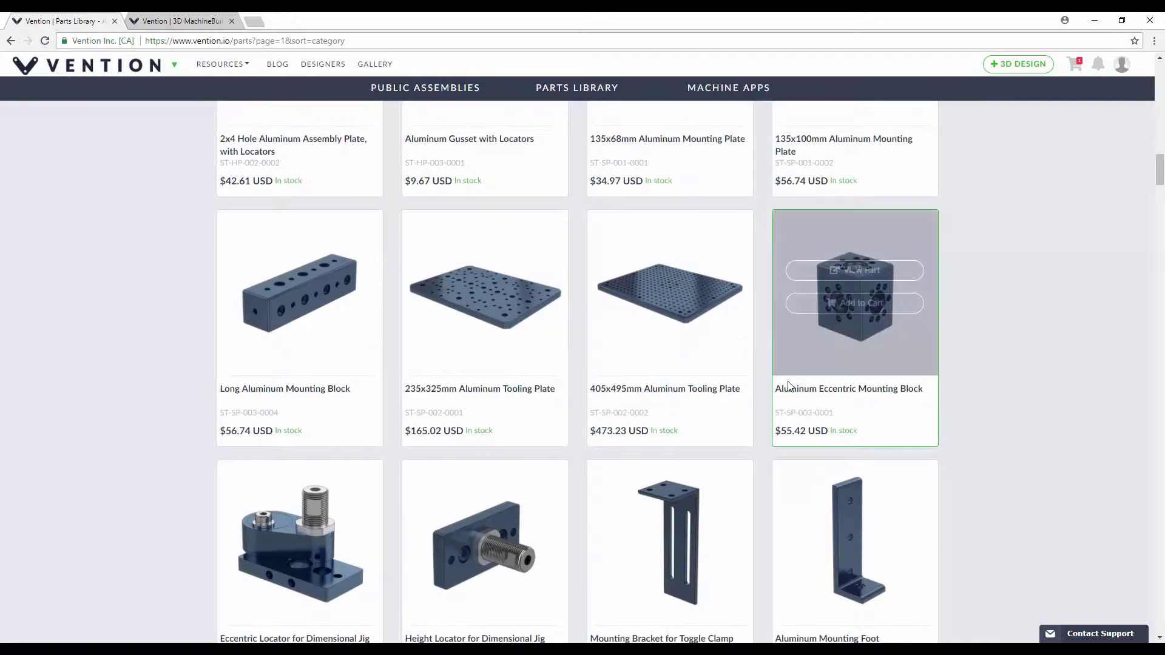
scroll(831, 387, "down", 3)
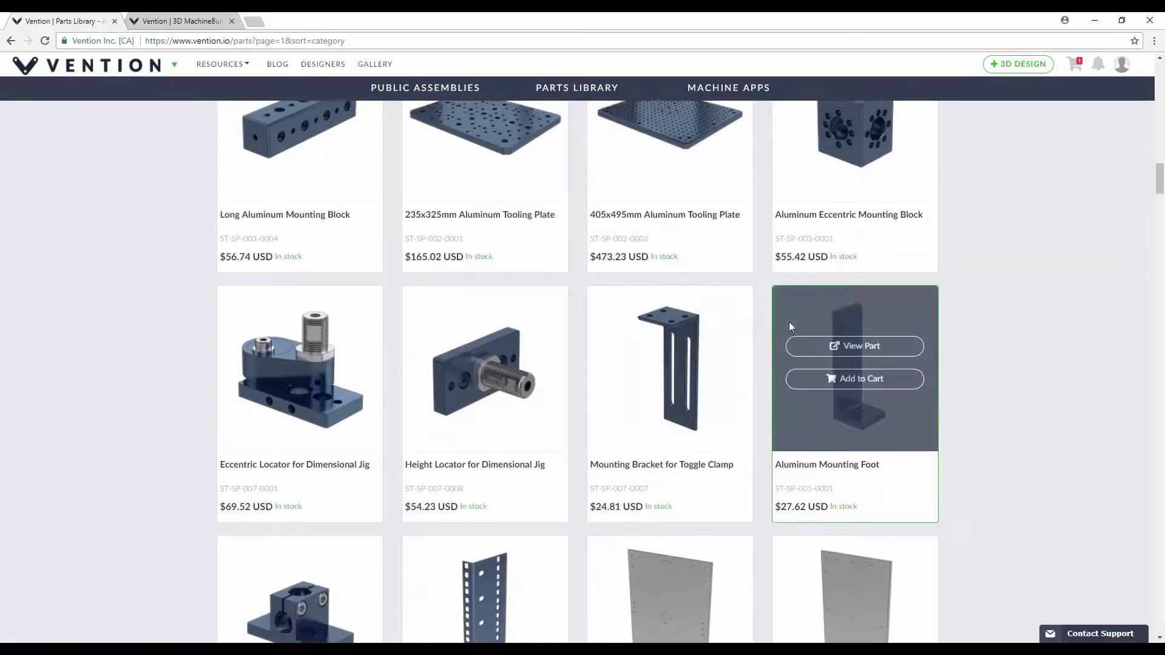